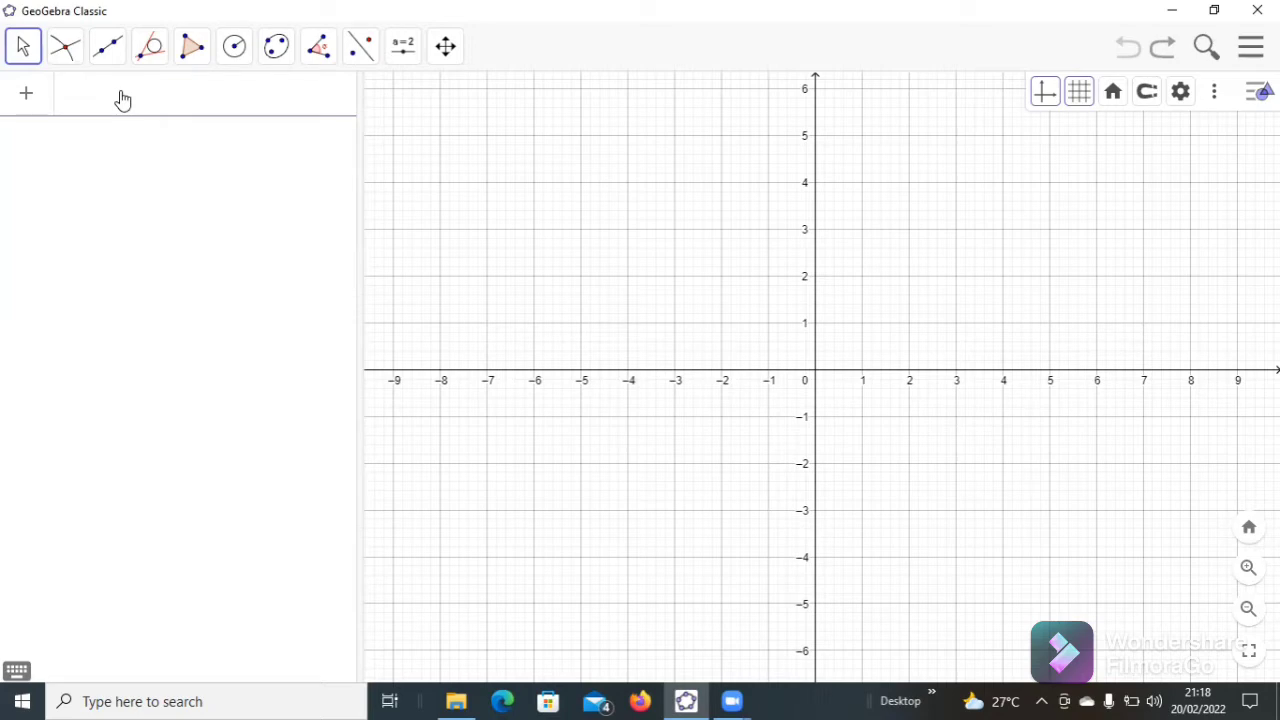
Step: Enter the function fx = sin(x + 45) - 4 in the algebra input
{"action": "type", "text": "FX"}
{"action": "key", "text": "BackSpace"}
{"action": "key", "text": "BackSpace"}
{"action": "type", "text": "fx"}
{"action": "type", "text": "=si"}
{"action": "type", "text": "n("}
{"action": "type", "text": "x"}
{"action": "type", "text": " + 45"}
{"action": "type", "text": "-4"}
{"action": "key", "text": "Return"}
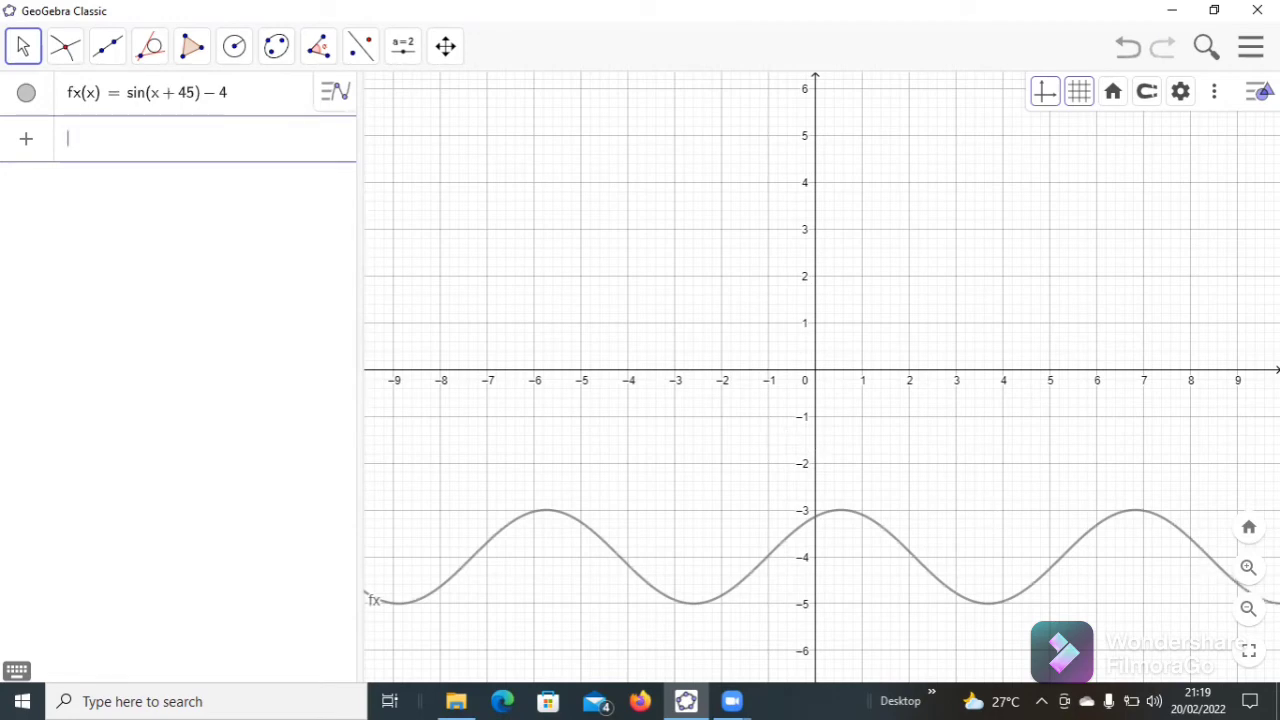
Step: Create a circle of radius 2 centred on the sine curve at about (-6.83, -3.55)
{"action": "left_click", "coordinate": [1248, 609]}
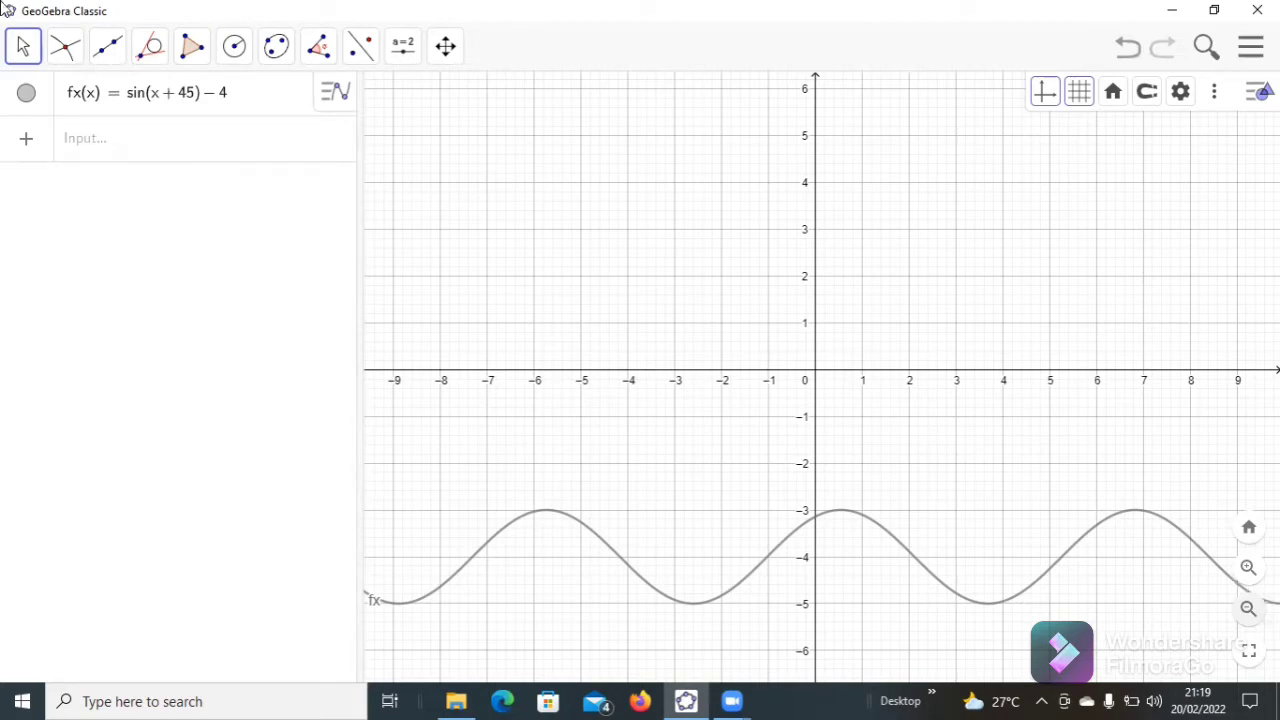
{"action": "left_click", "coordinate": [238, 60]}
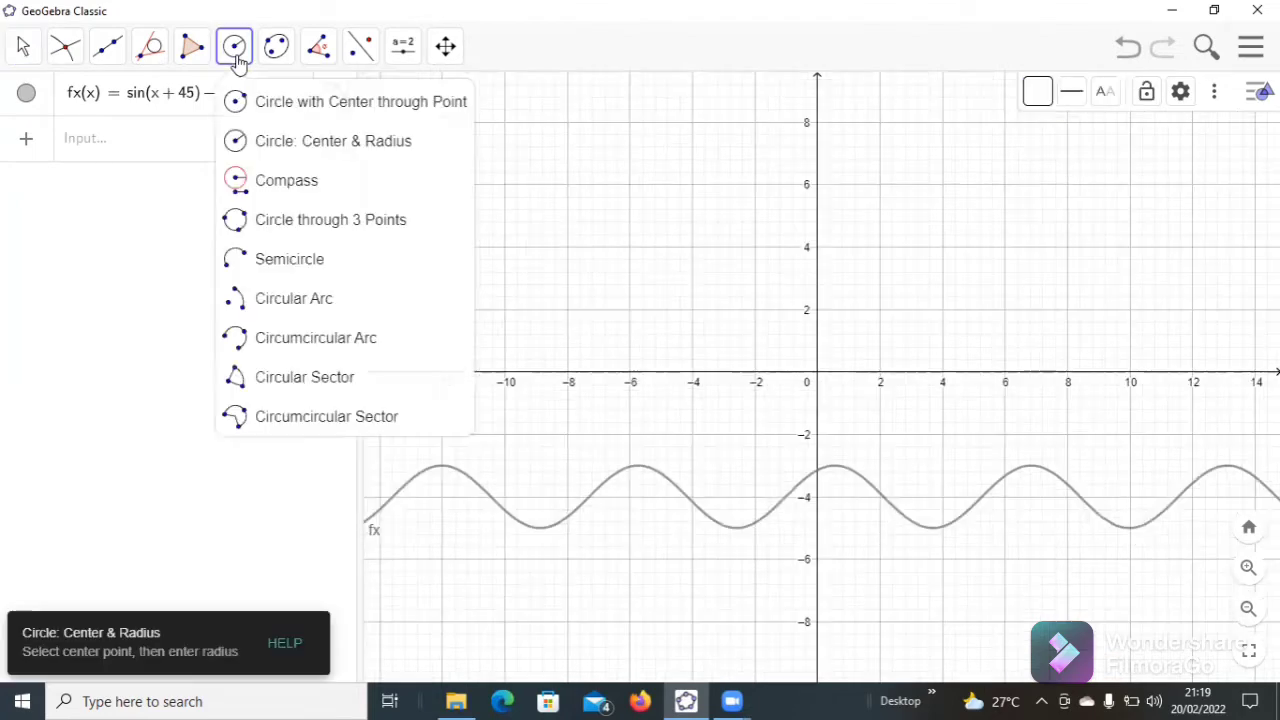
{"action": "left_click", "coordinate": [325, 145]}
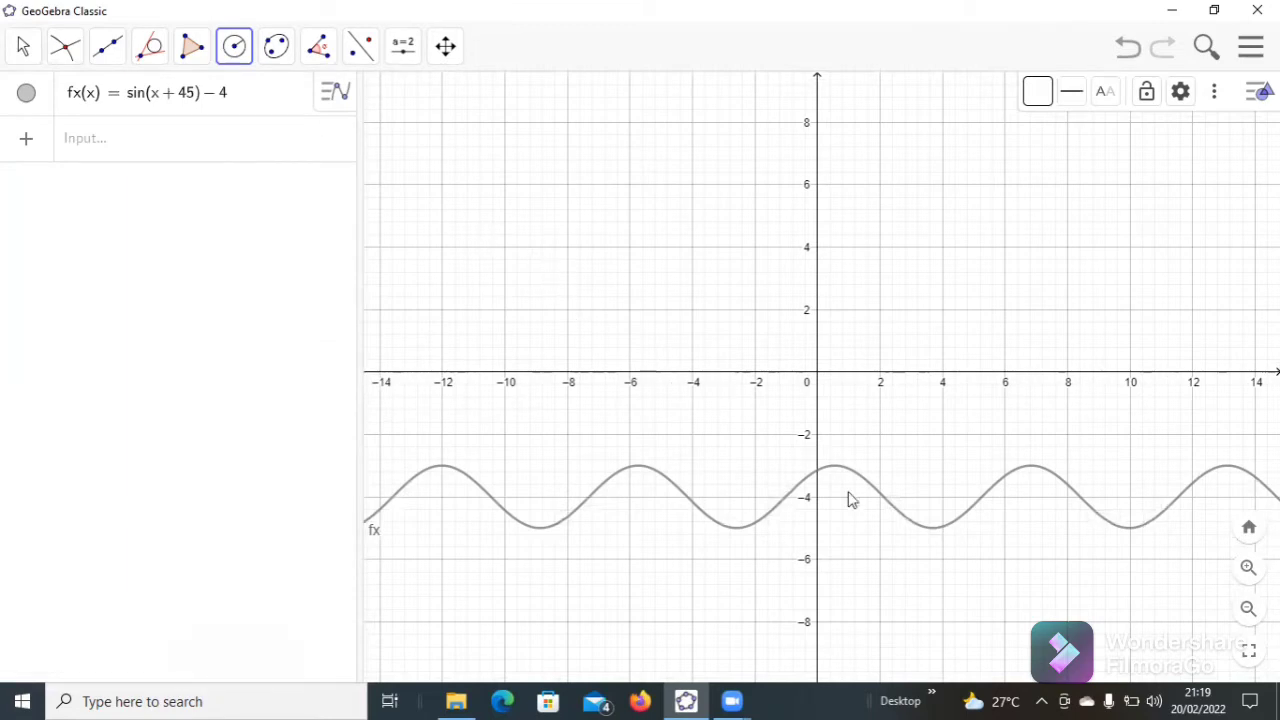
{"action": "left_click", "coordinate": [605, 488]}
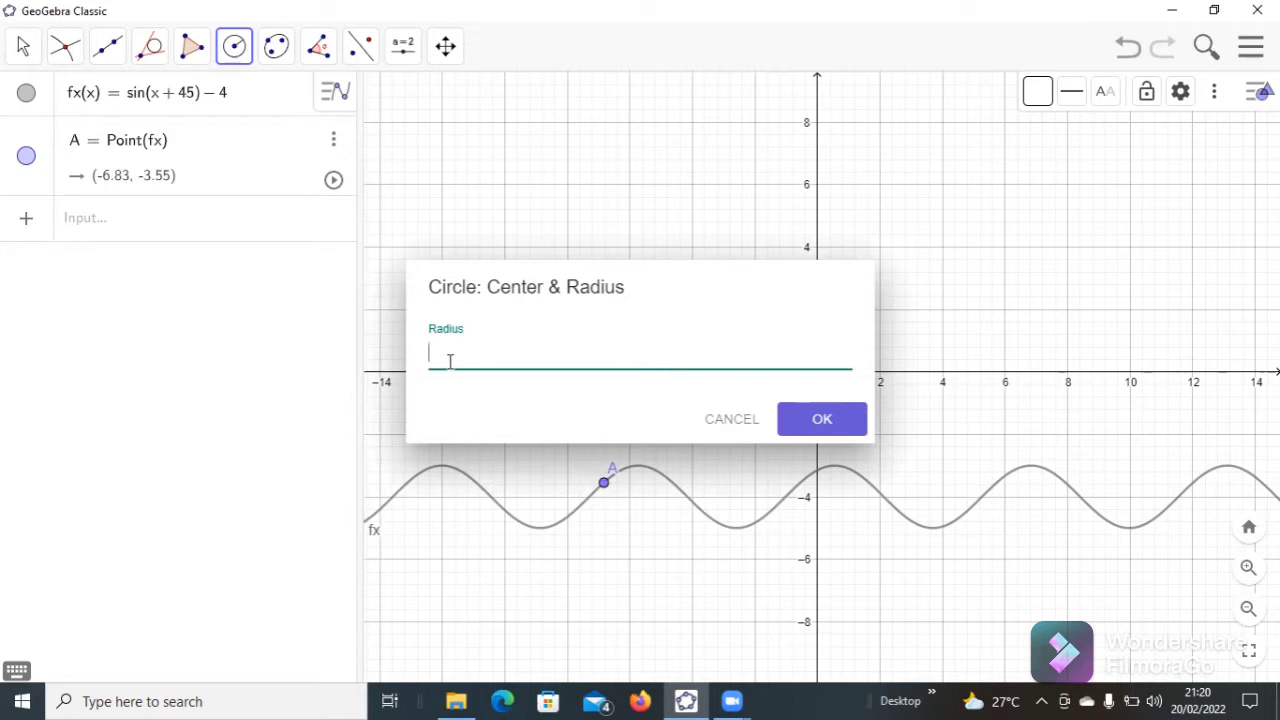
{"action": "type", "text": "2"}
{"action": "left_click", "coordinate": [820, 421]}
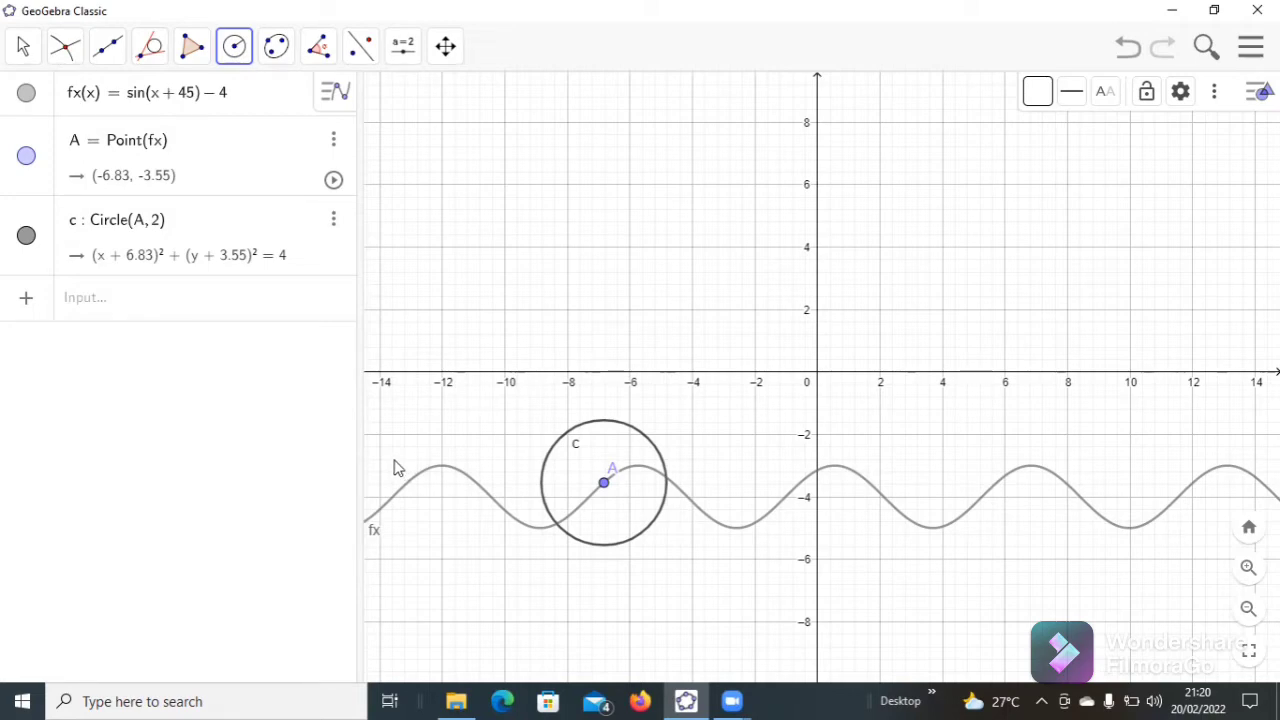
Step: Draw a line through the circle's centre A and a point on the circle's left side at about (-8.83, -3.49)
{"action": "left_click", "coordinate": [112, 64]}
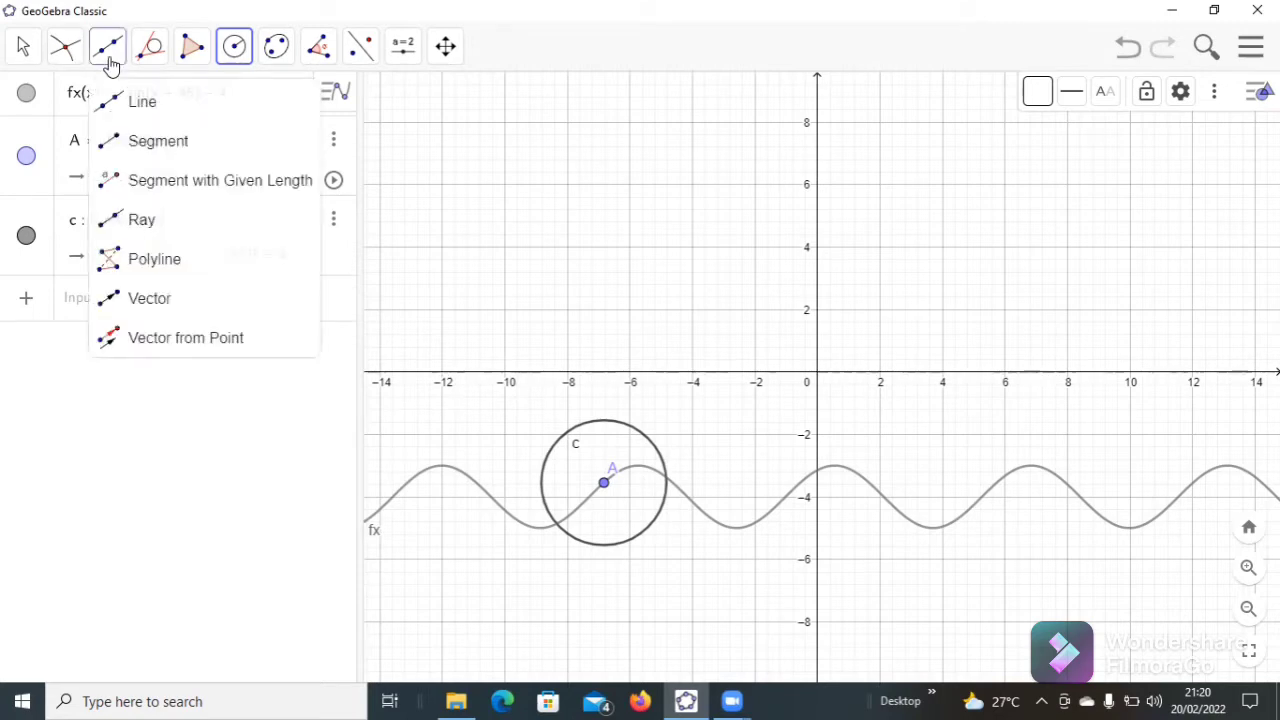
{"action": "left_click", "coordinate": [142, 101]}
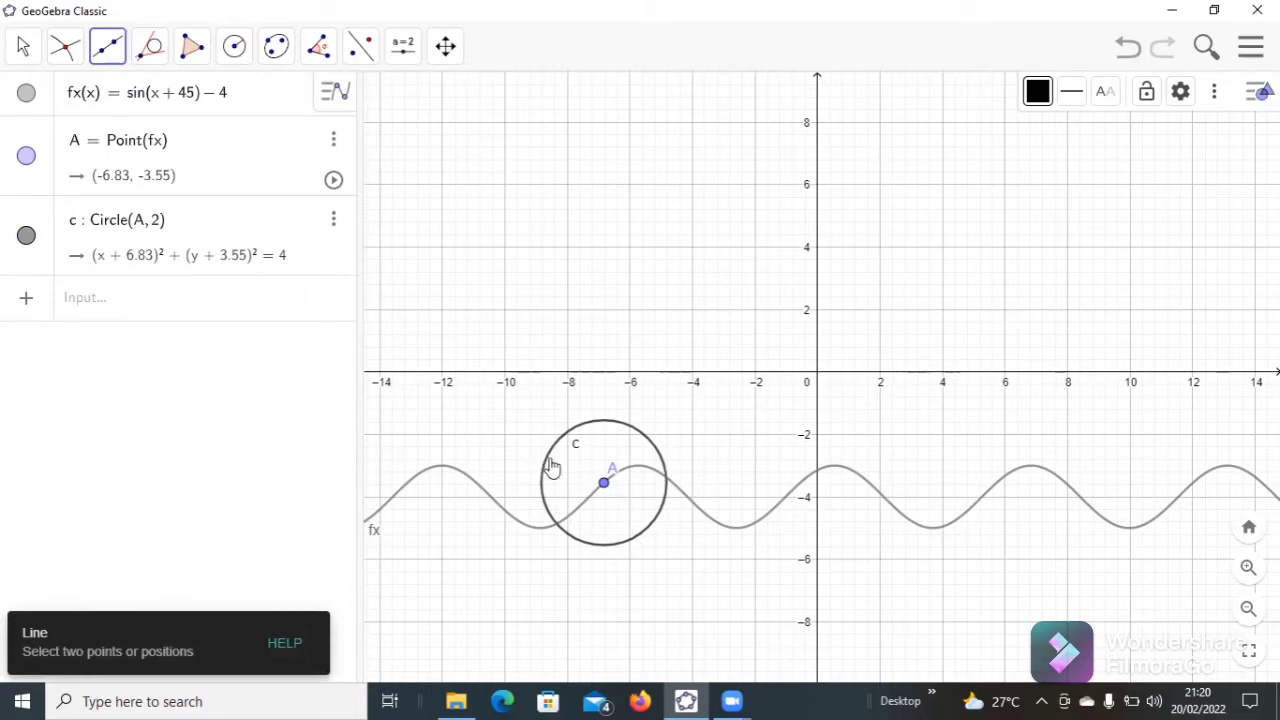
{"action": "left_click", "coordinate": [100, 54]}
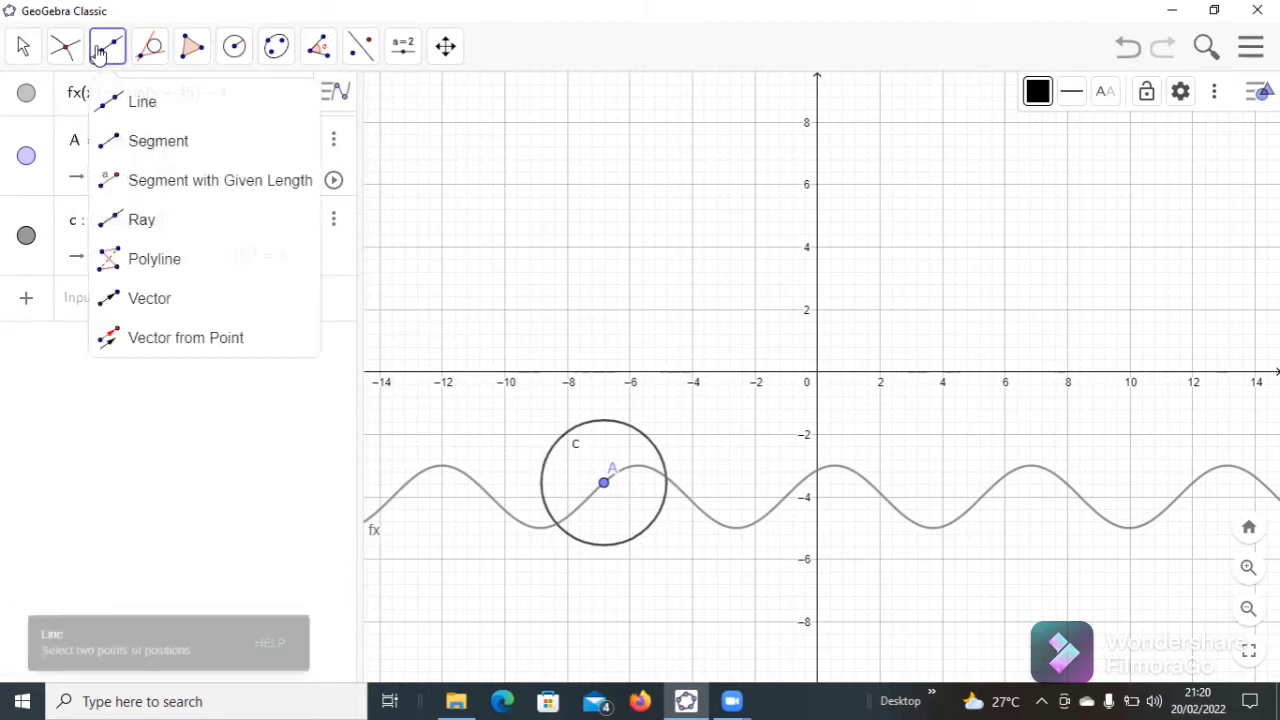
{"action": "left_click", "coordinate": [142, 103]}
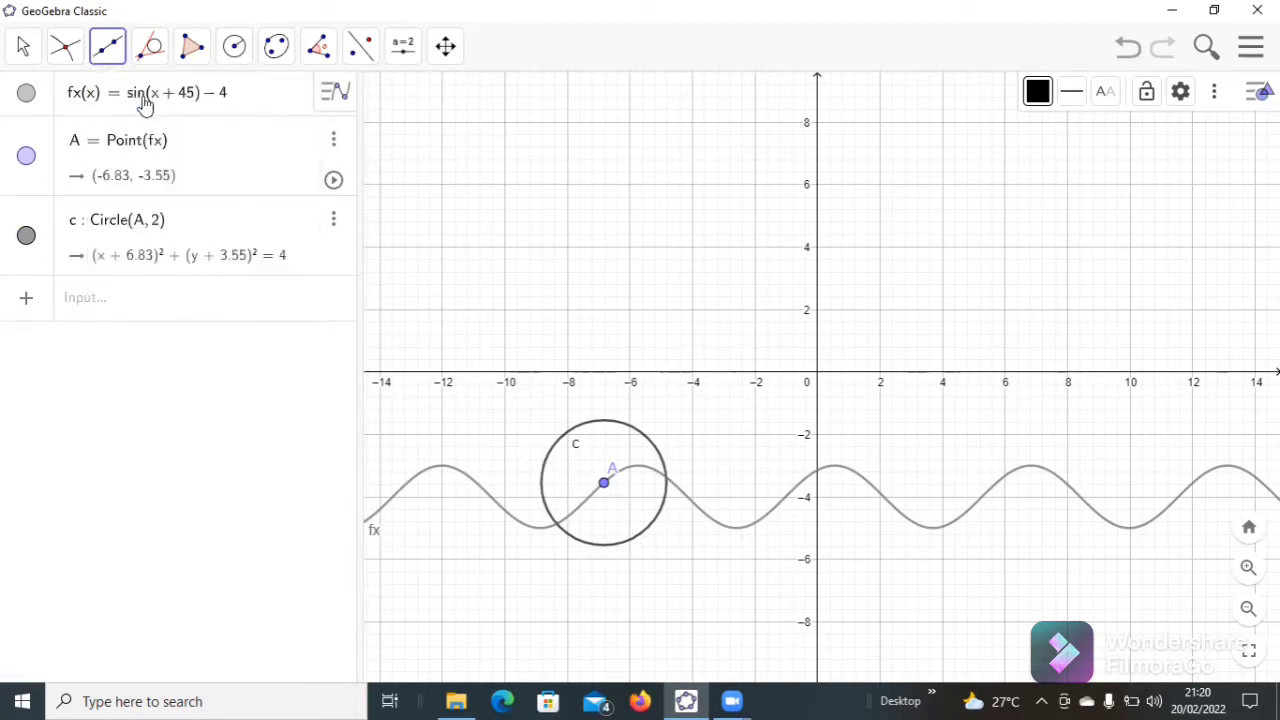
{"action": "left_click", "coordinate": [605, 485]}
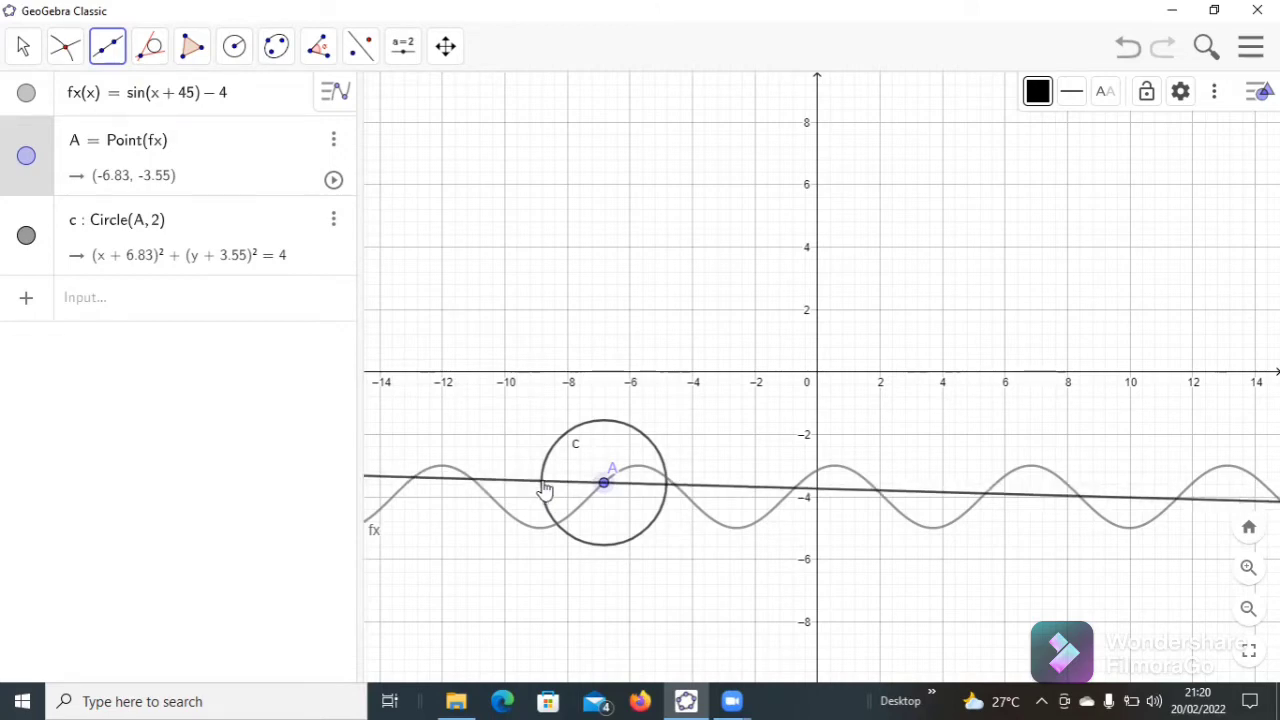
{"action": "left_click", "coordinate": [542, 482]}
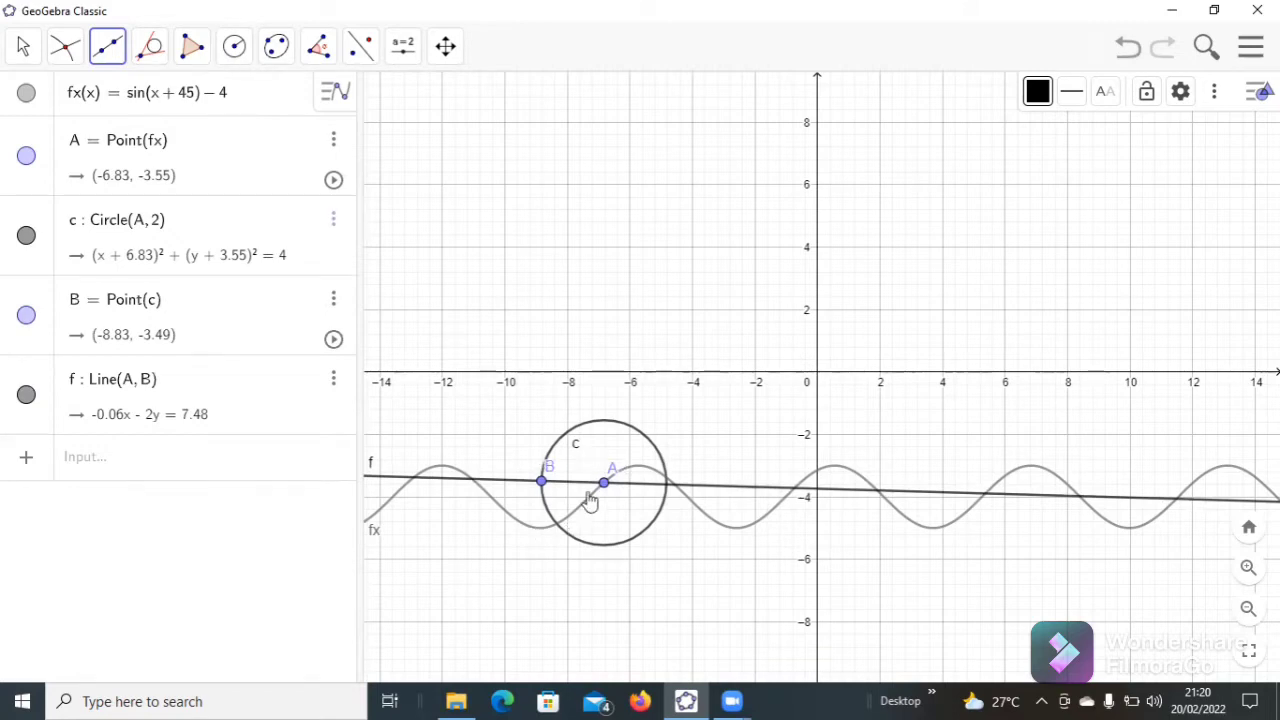
Step: Mark the intersection of line f and circle c on the circle's right side with the Intersect tool
{"action": "left_click", "coordinate": [66, 48]}
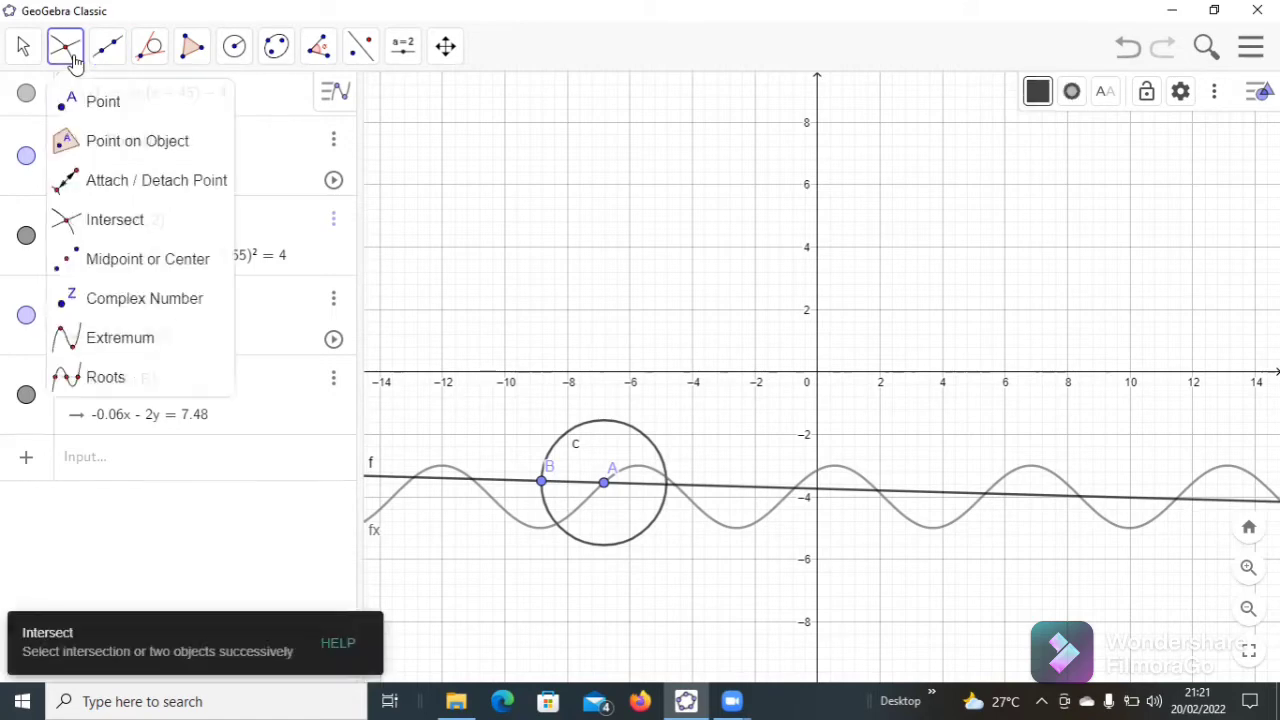
{"action": "left_click", "coordinate": [150, 231]}
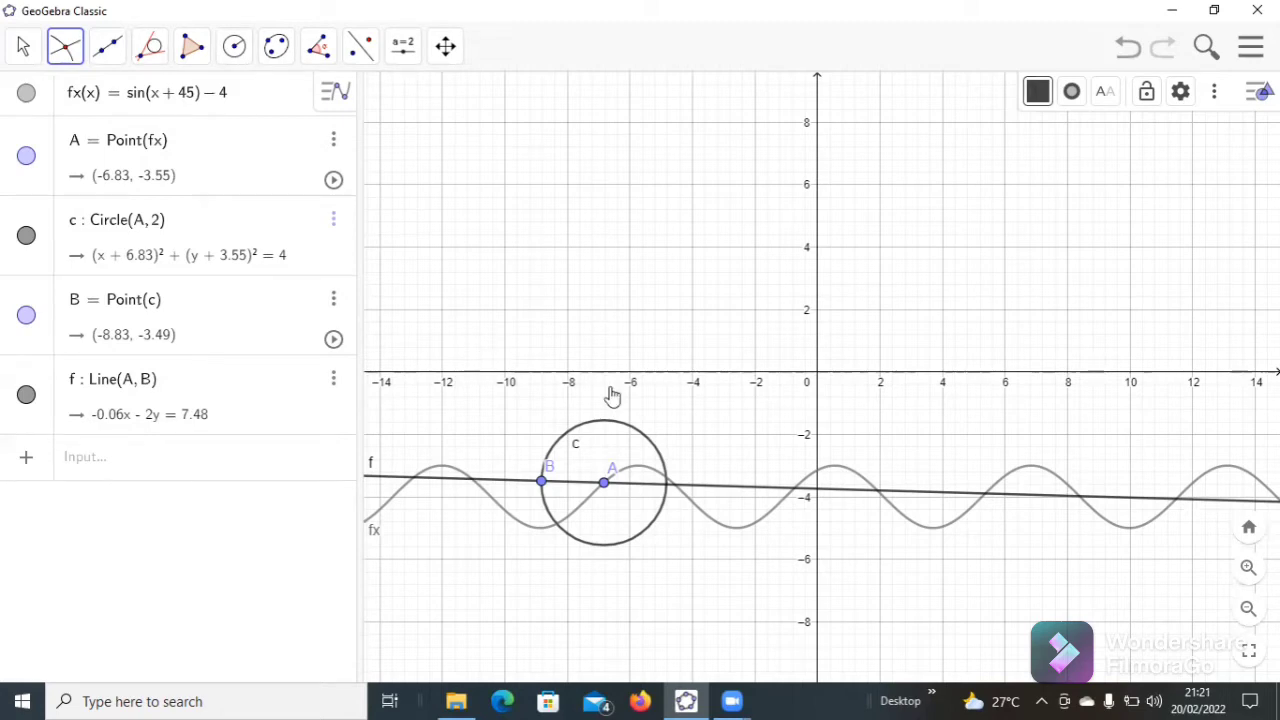
{"action": "left_click", "coordinate": [667, 487]}
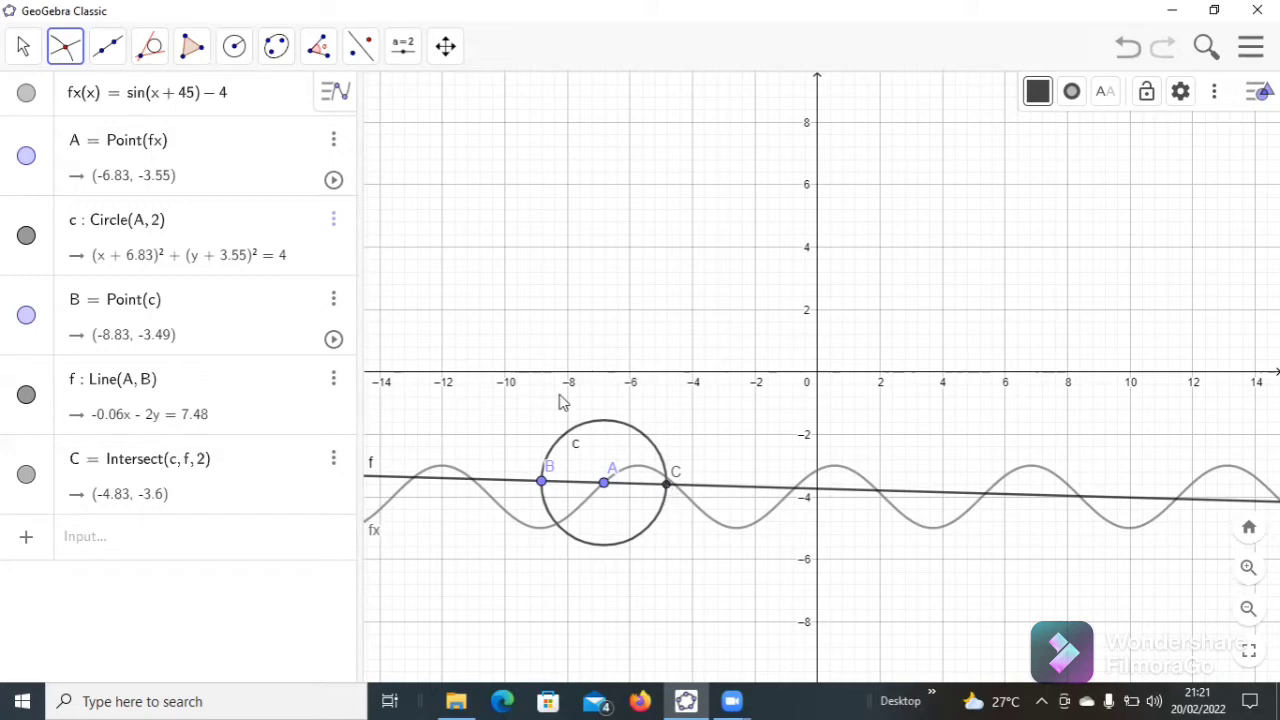
Step: Insert the MOBIL picture from the recent files in File Explorer into the GeoGebra graphics view
{"action": "left_click", "coordinate": [458, 698]}
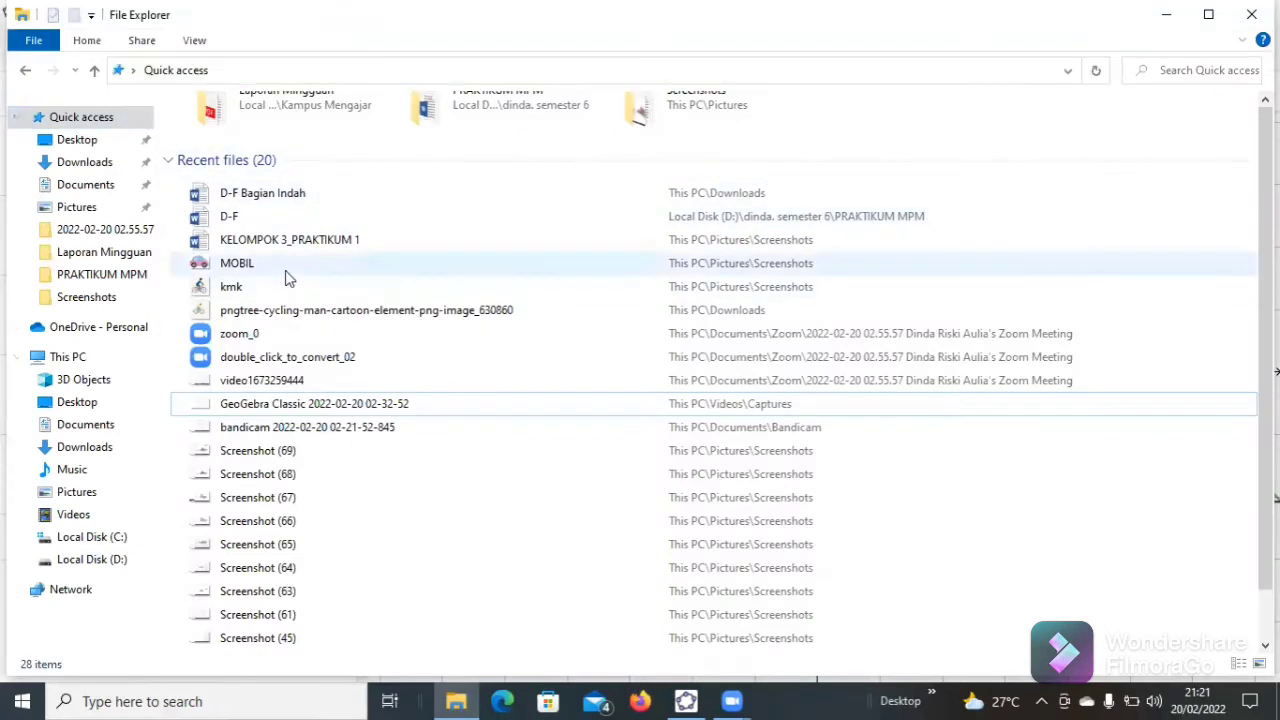
{"action": "left_click_drag", "start_coordinate": [286, 268], "coordinate": [570, 286]}
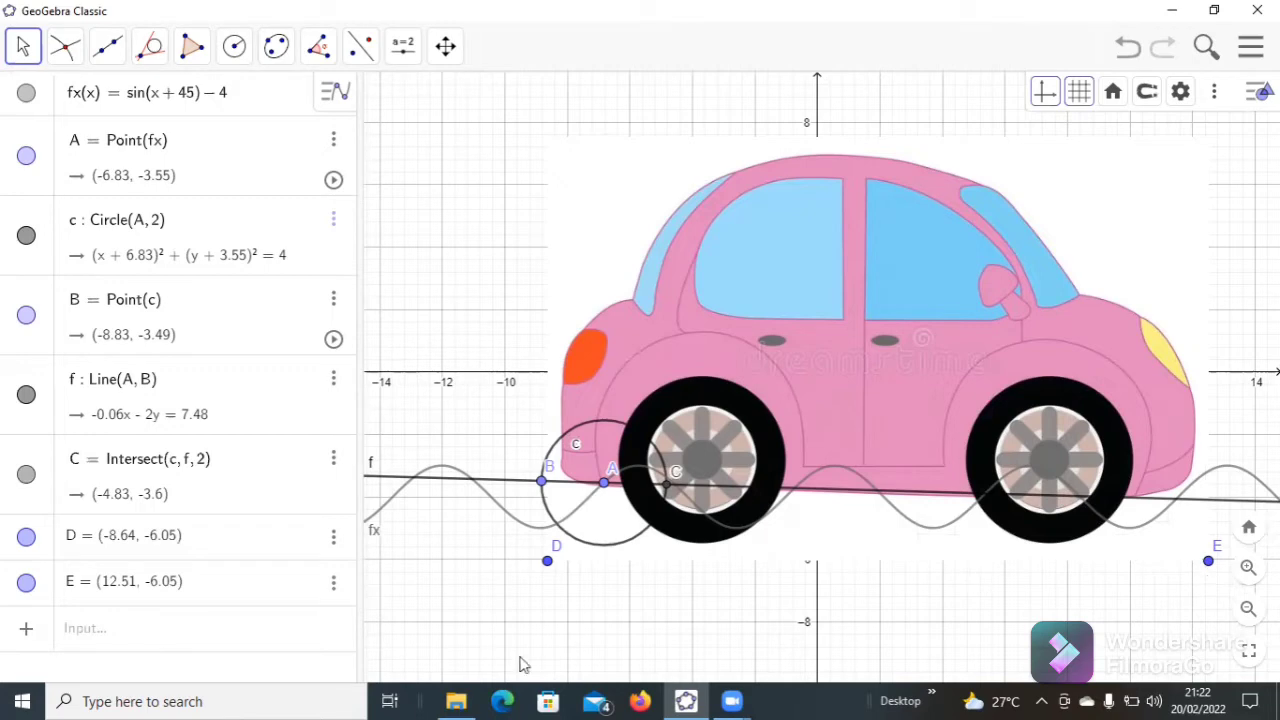
Step: Attach the car image's corner points to the circle by defining D = B and E = C
{"action": "left_click", "coordinate": [141, 634]}
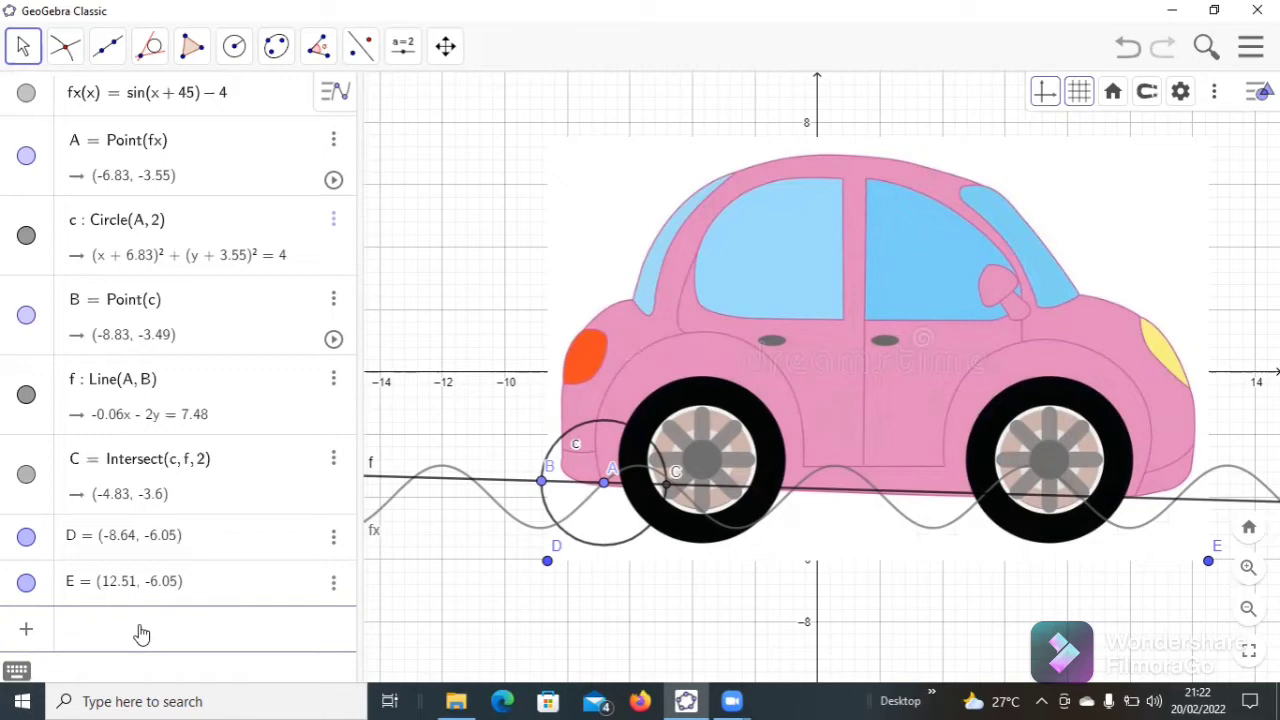
{"action": "type", "text": "d"}
{"action": "key", "text": "BackSpace"}
{"action": "type", "text": "D "}
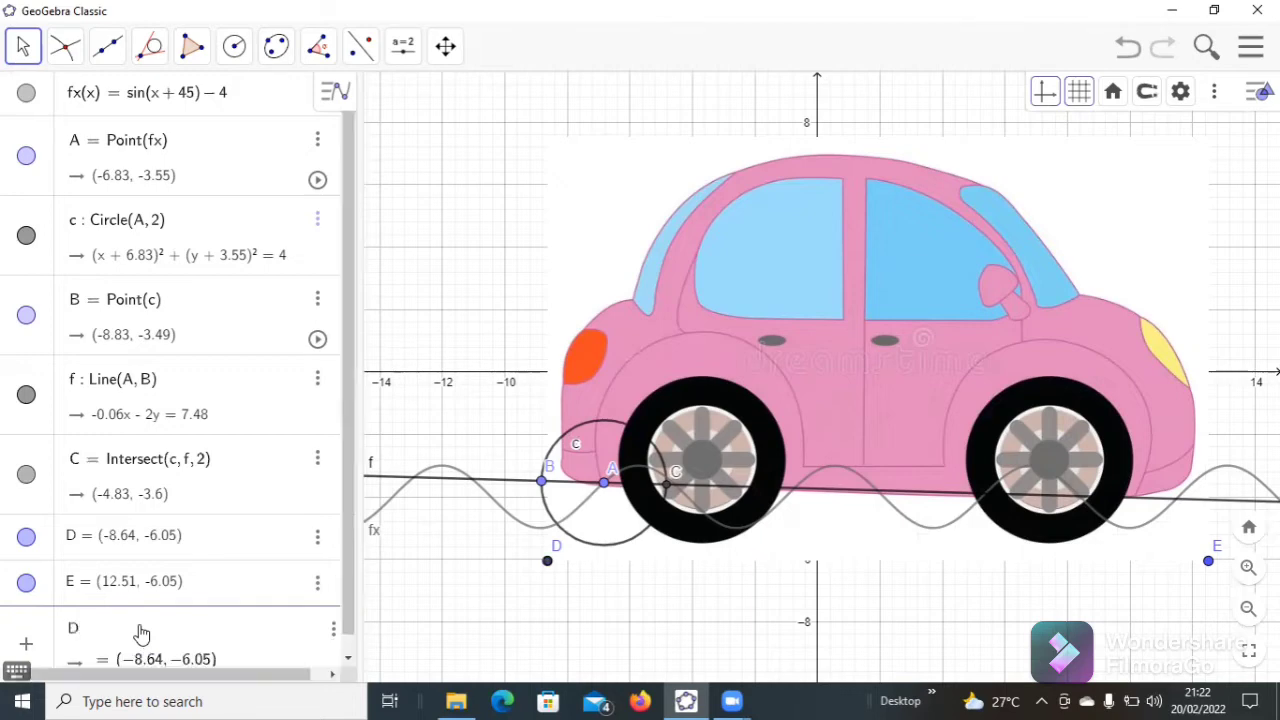
{"action": "type", "text": "= B"}
{"action": "key", "text": "Return"}
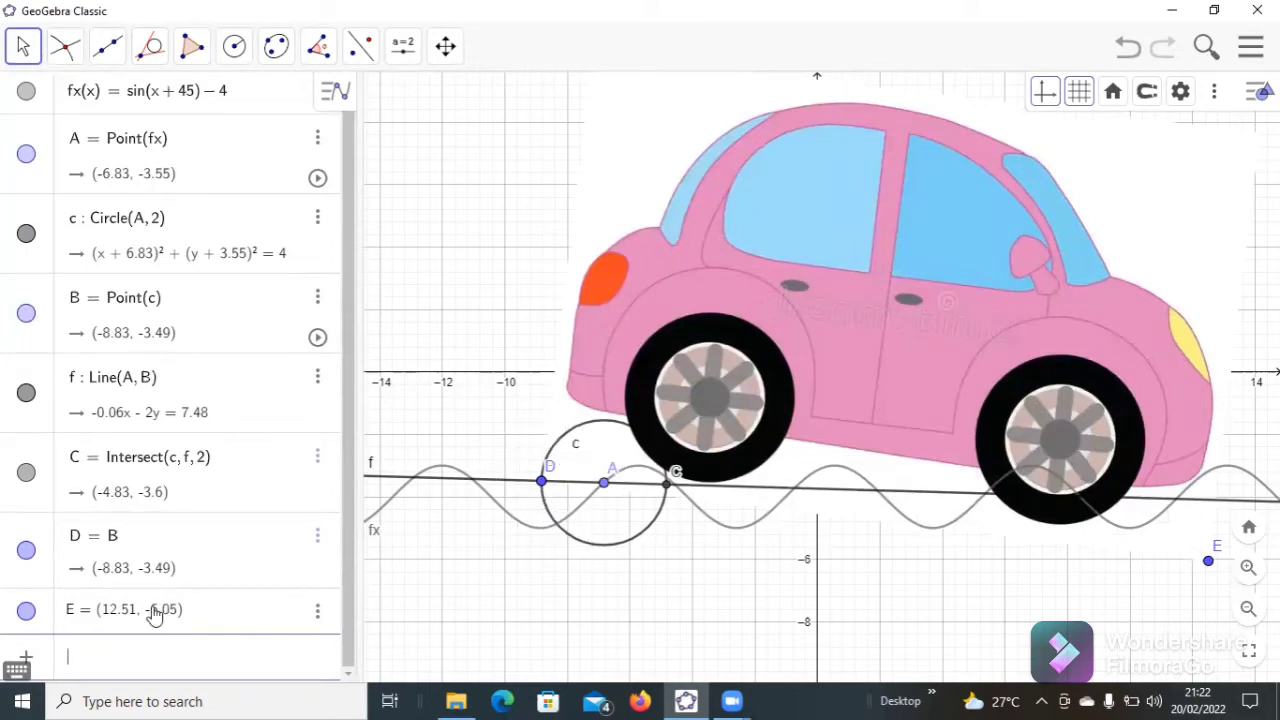
{"action": "left_click", "coordinate": [134, 655]}
{"action": "type", "text": "E "}
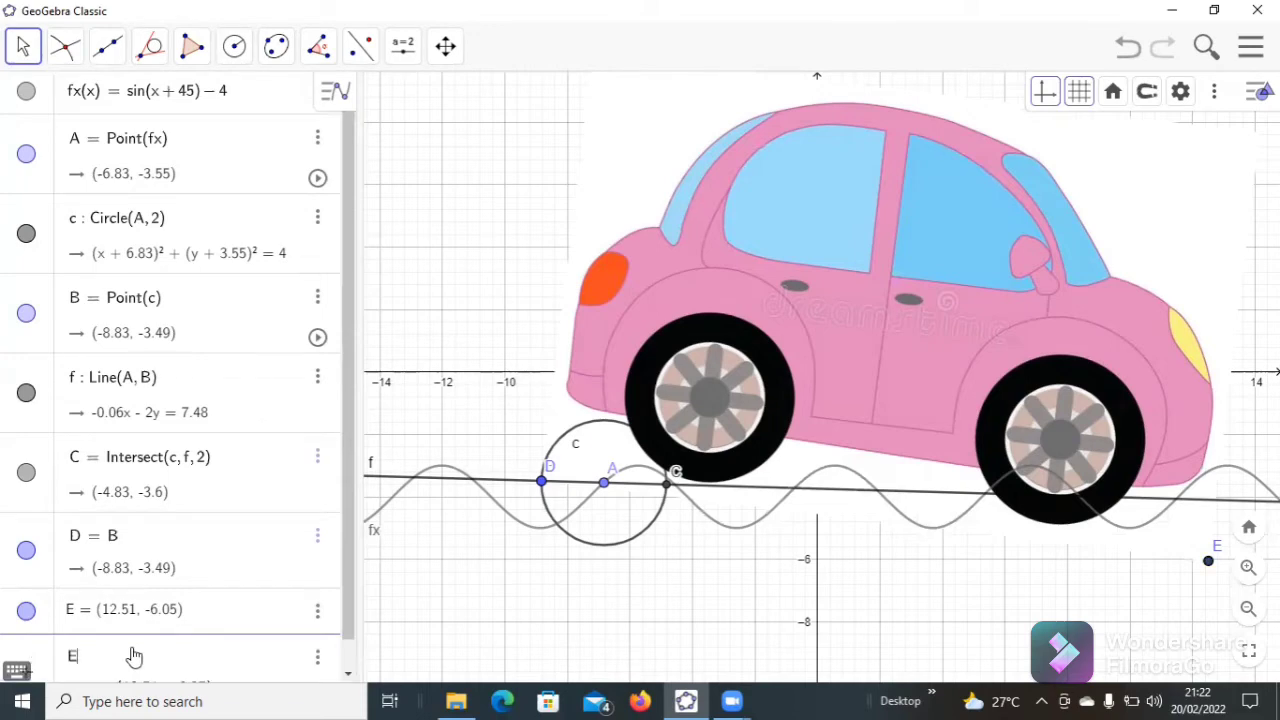
{"action": "type", "text": "= C"}
{"action": "key", "text": "Return"}
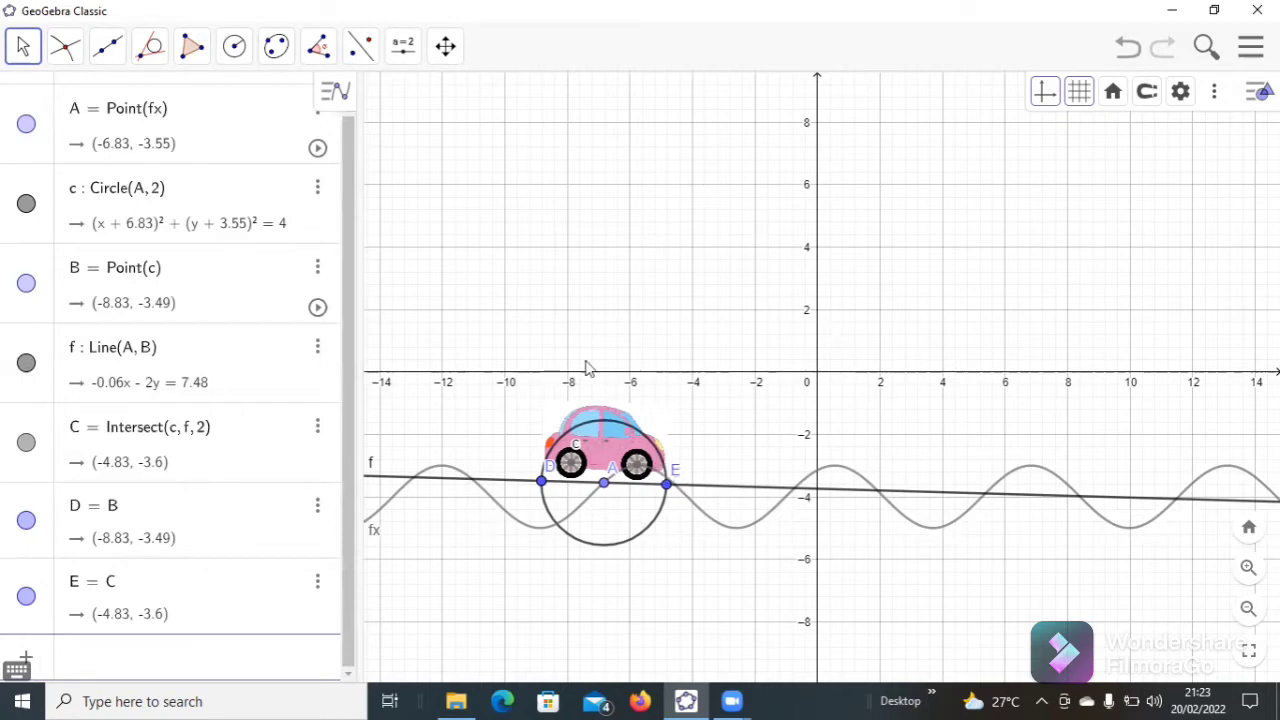
Step: Hide the grid and the coordinate axes in the graphics view
{"action": "left_click", "coordinate": [1080, 92]}
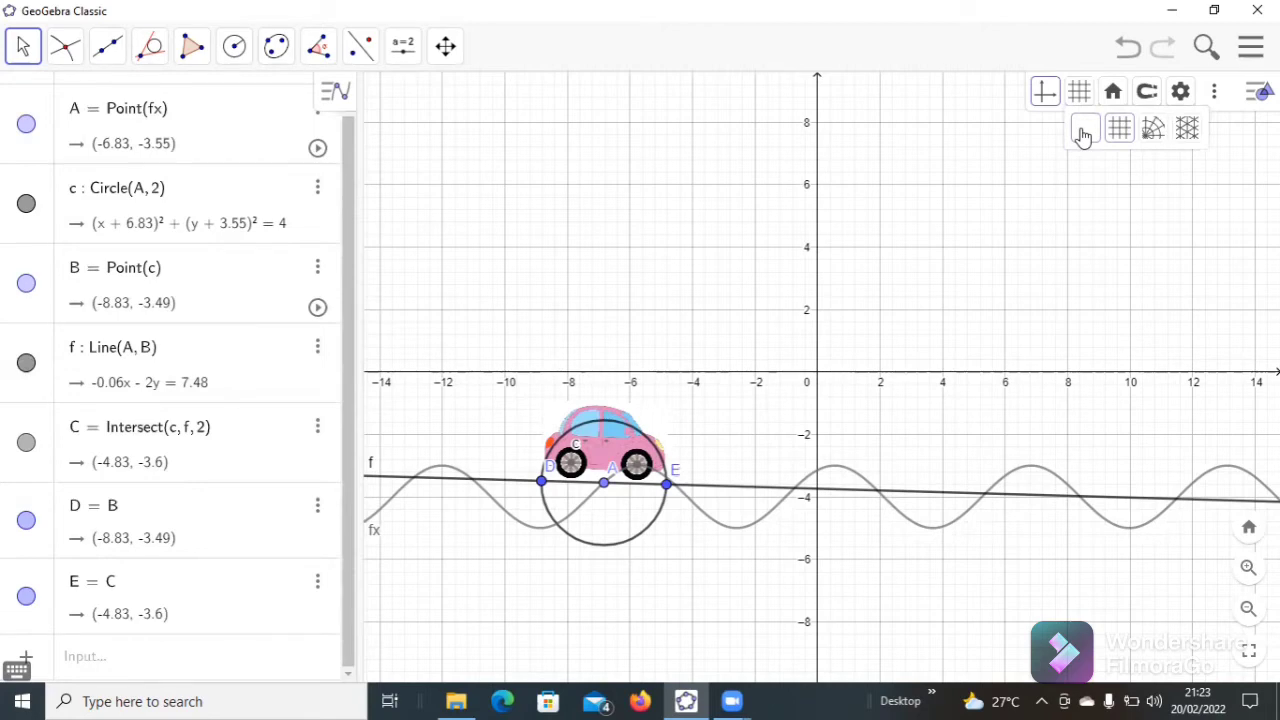
{"action": "left_click", "coordinate": [1083, 135]}
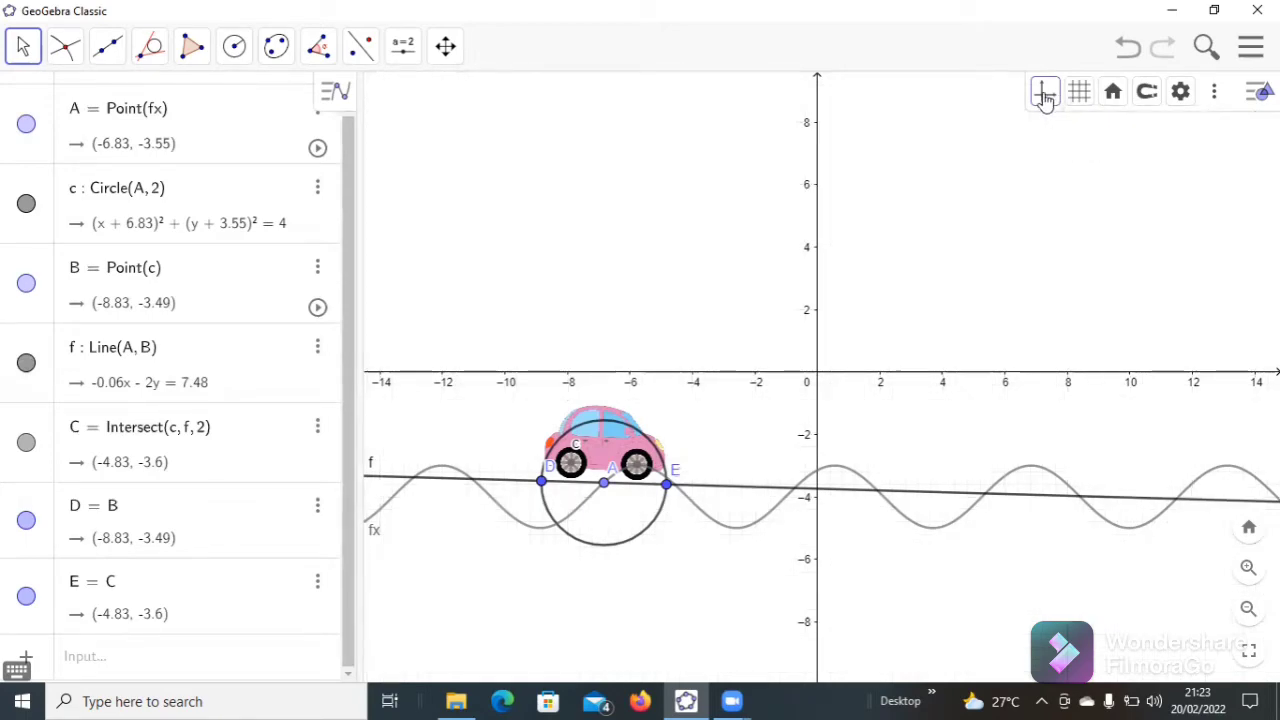
{"action": "left_click", "coordinate": [1044, 97]}
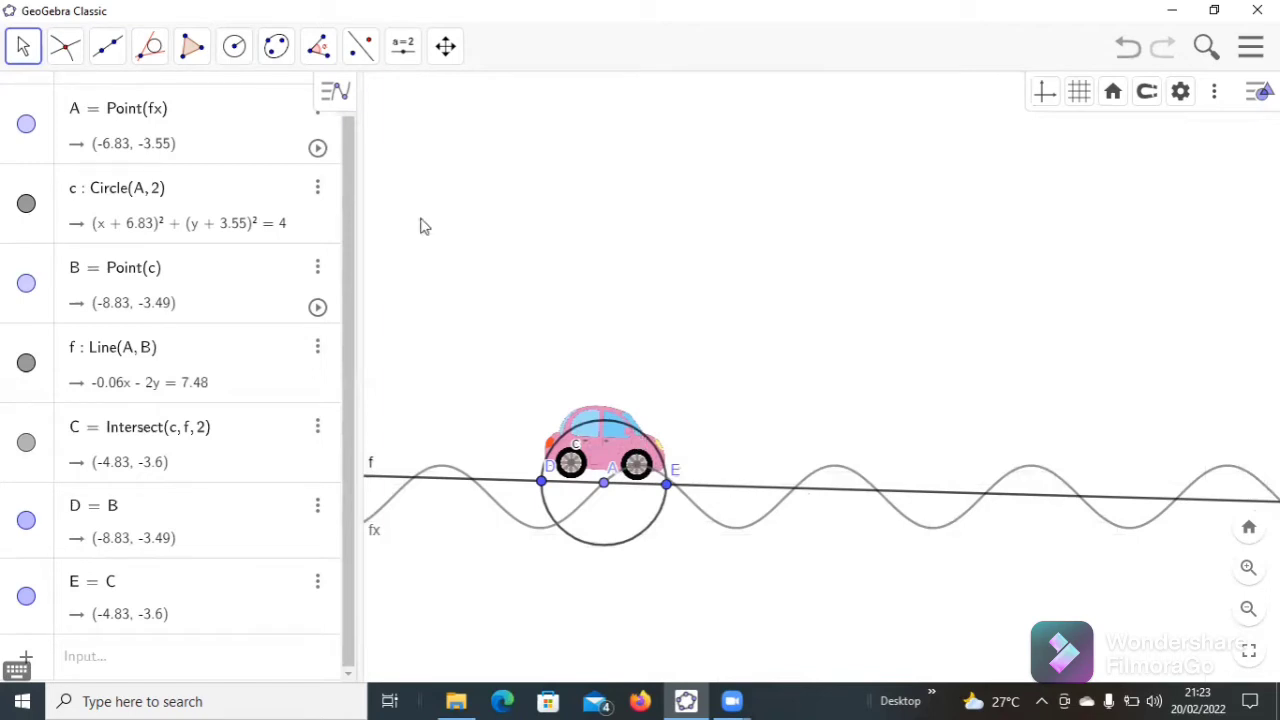
Step: Hide points A to E, circle c and line f, and start the animation of point A along the sine curve
{"action": "left_click", "coordinate": [26, 125]}
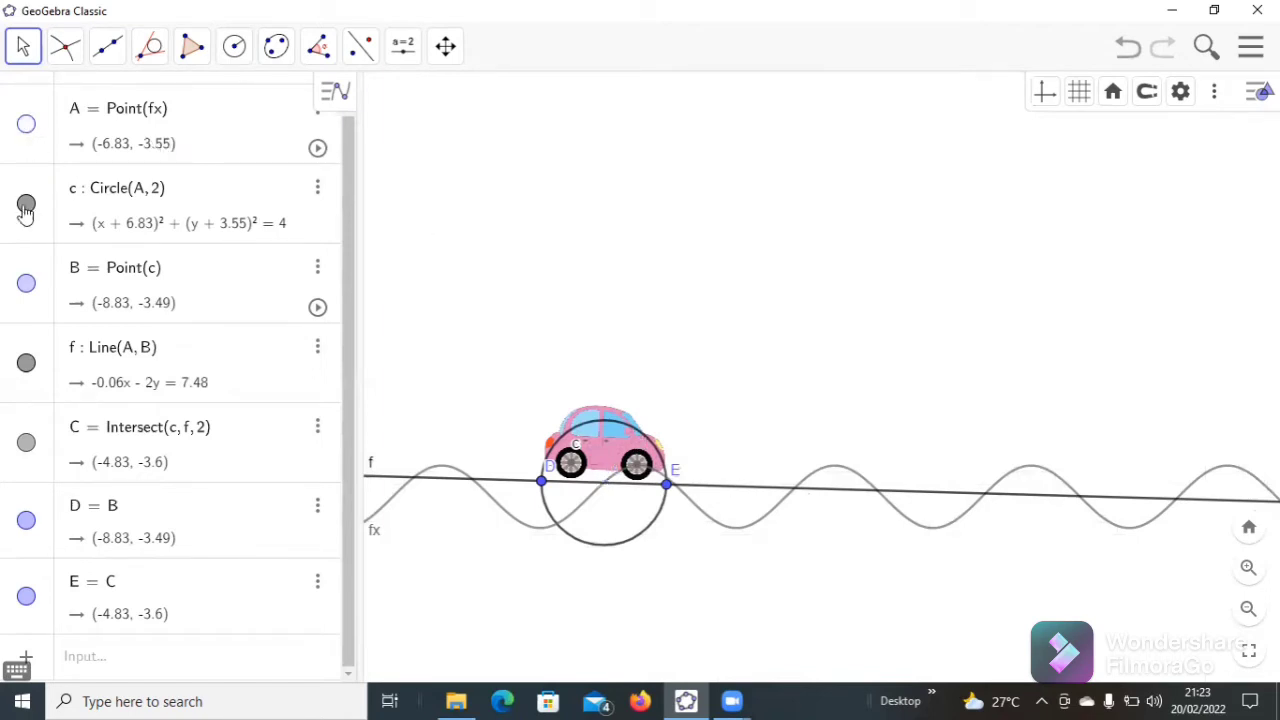
{"action": "left_click", "coordinate": [26, 205]}
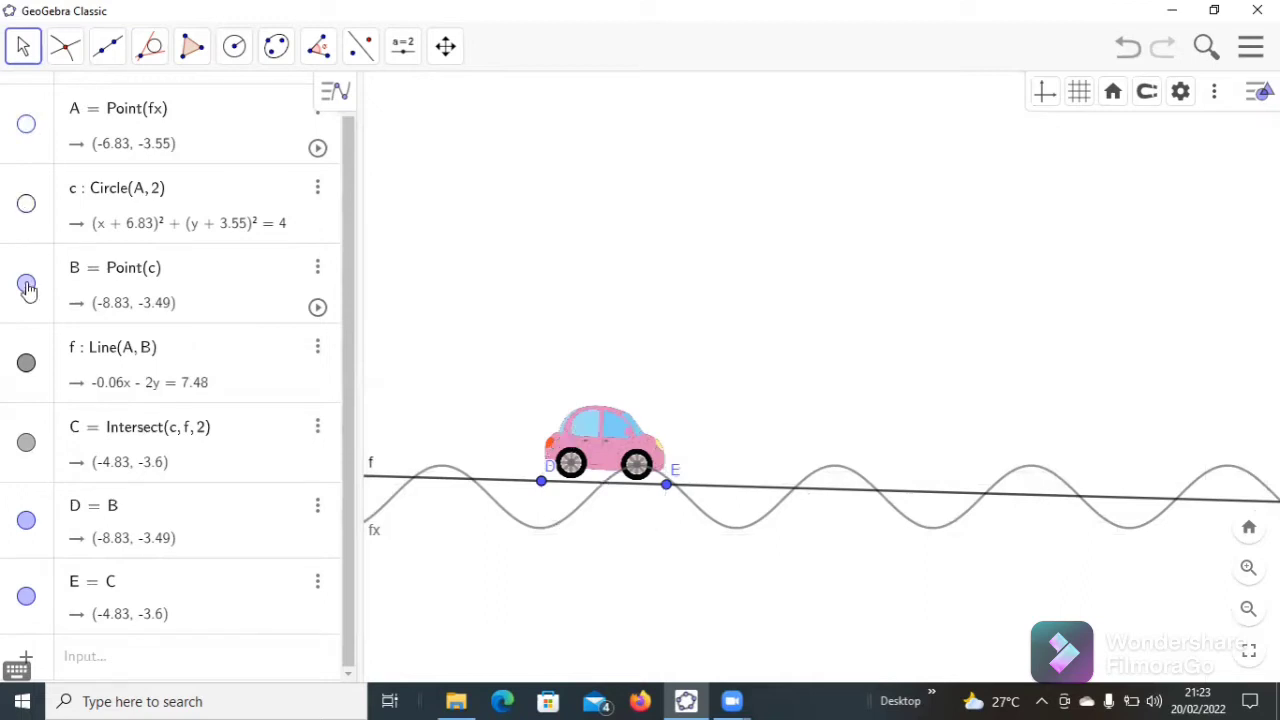
{"action": "left_click", "coordinate": [26, 285]}
{"action": "left_click", "coordinate": [28, 372]}
{"action": "left_click", "coordinate": [26, 444]}
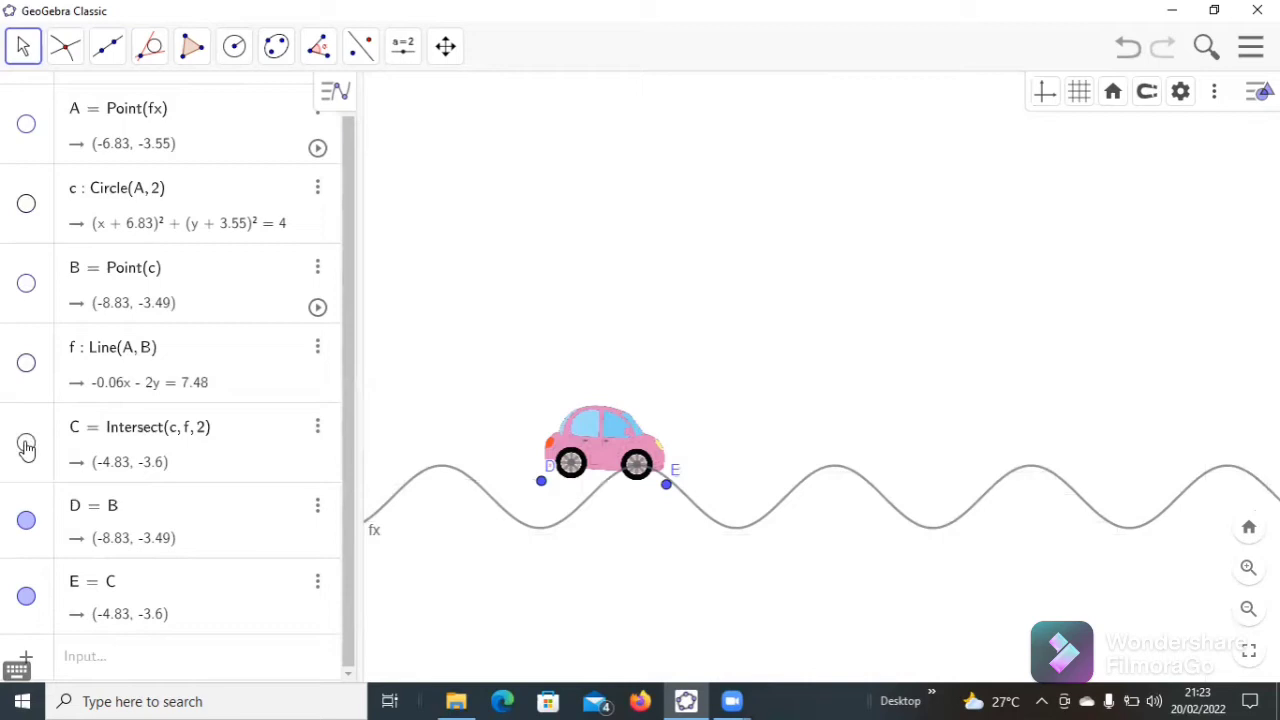
{"action": "left_click", "coordinate": [26, 521]}
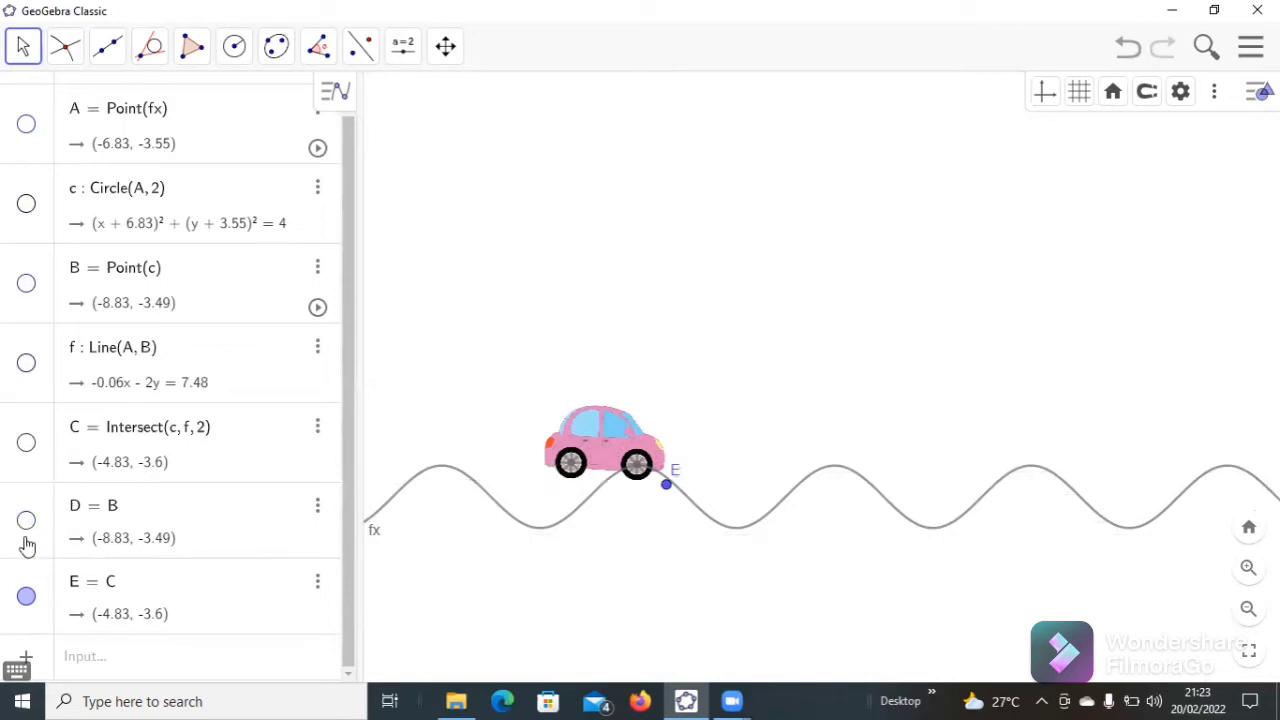
{"action": "left_click", "coordinate": [26, 596]}
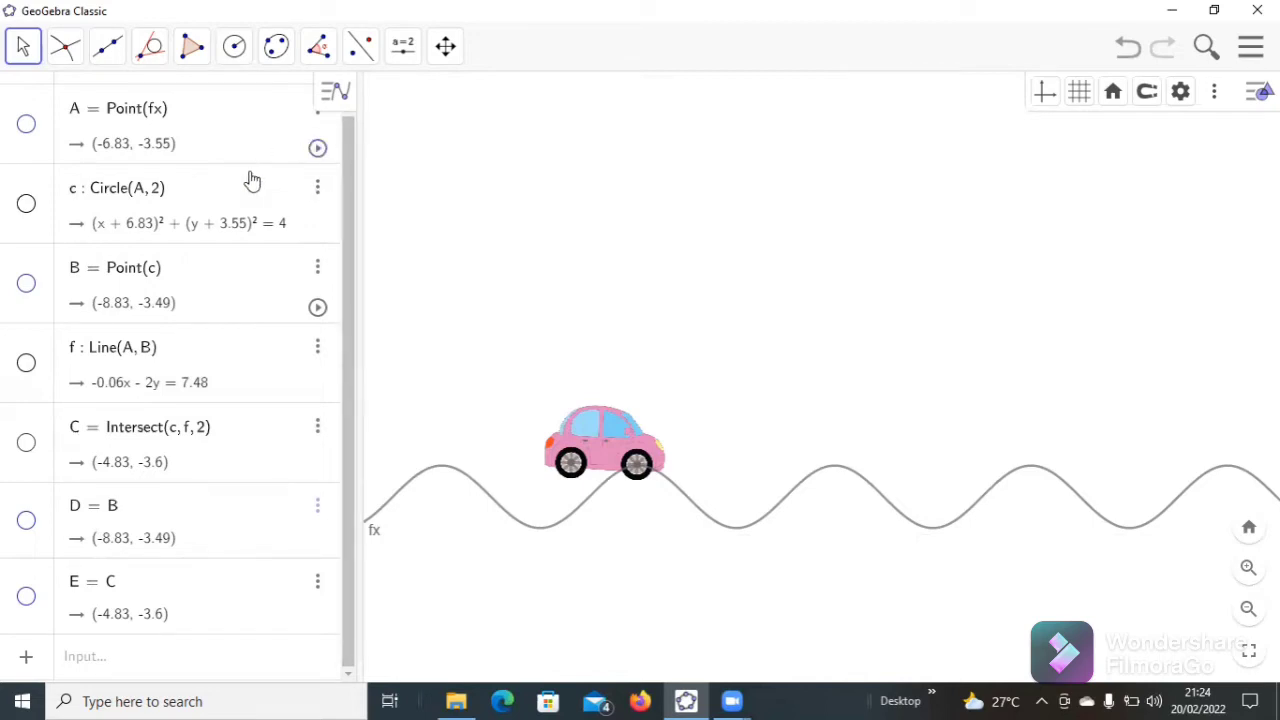
{"action": "left_click", "coordinate": [319, 152]}
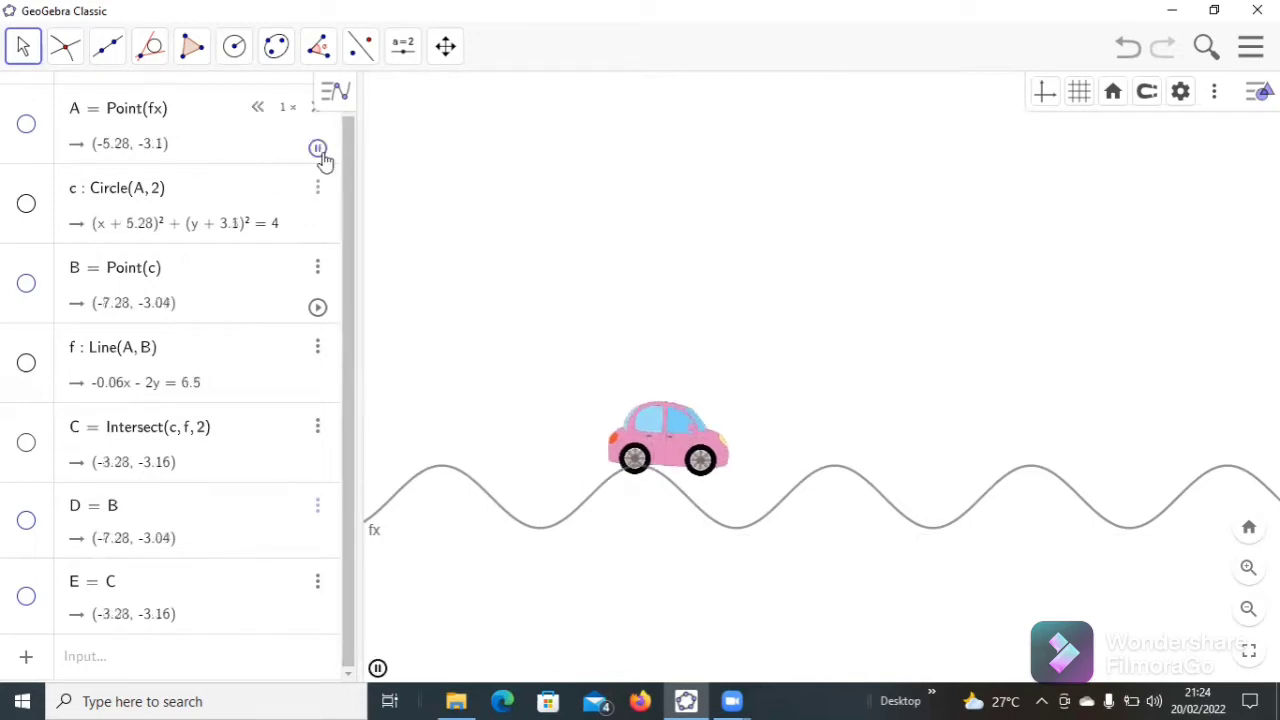
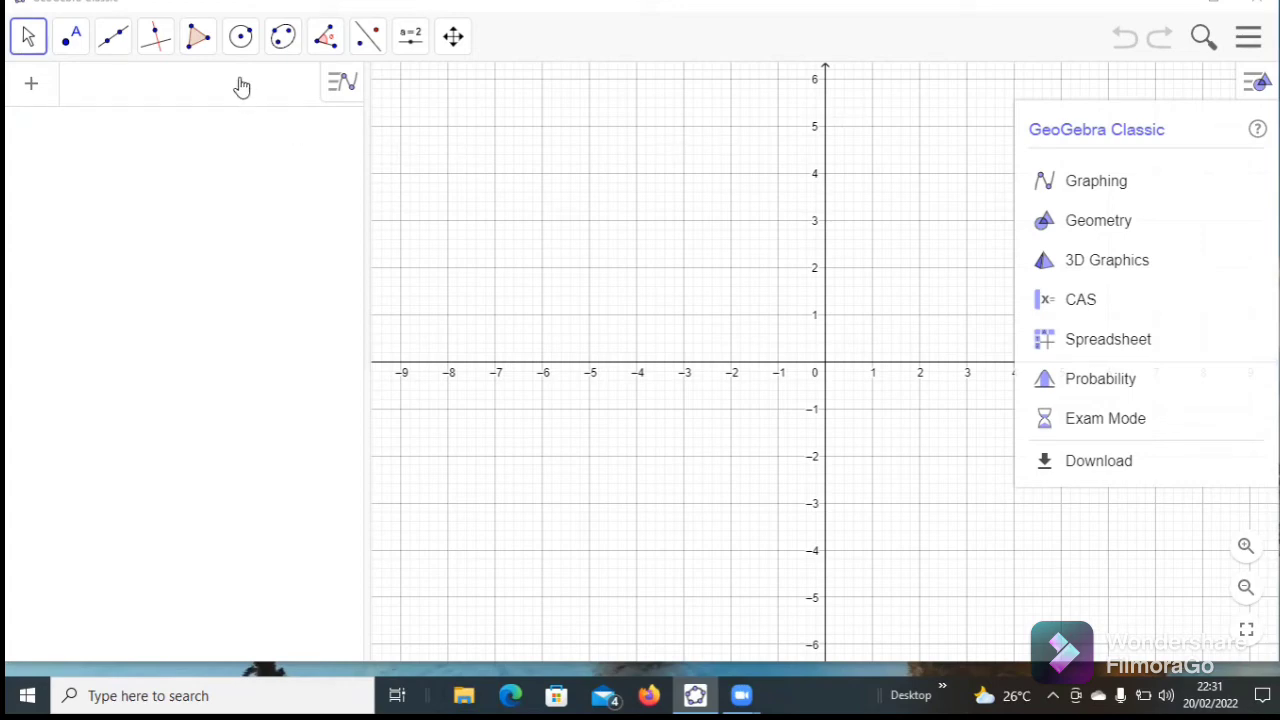
Step: Draw polygon ABCD with vertices at (1, 1), (3, 1), (3, 3) and (1, 3), and return to the Move tool
{"action": "left_click", "coordinate": [207, 42]}
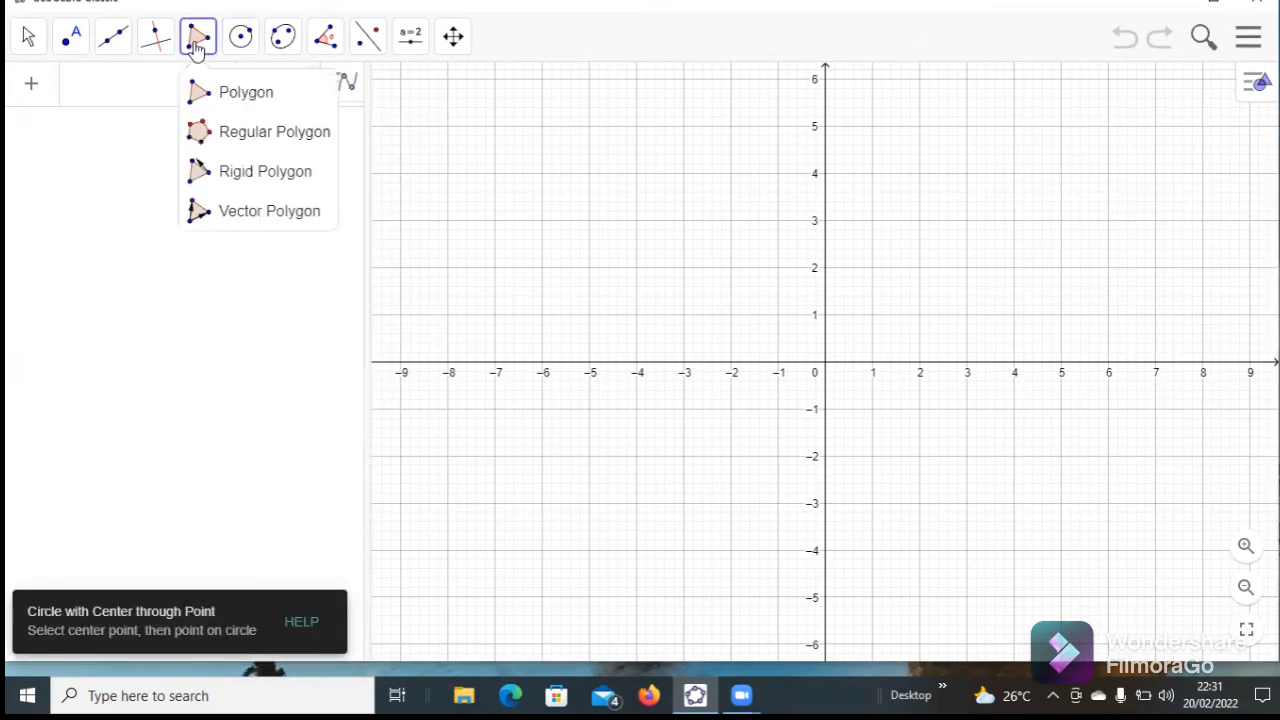
{"action": "left_click", "coordinate": [211, 94]}
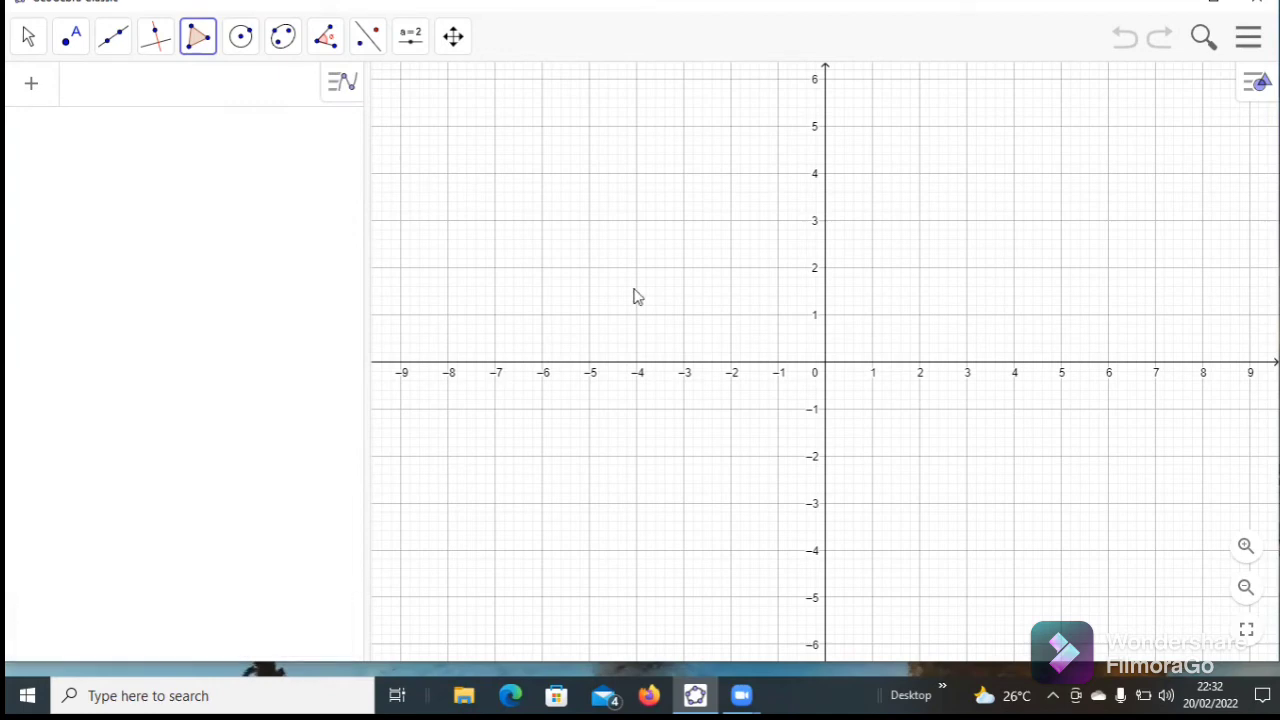
{"action": "left_click", "coordinate": [872, 315]}
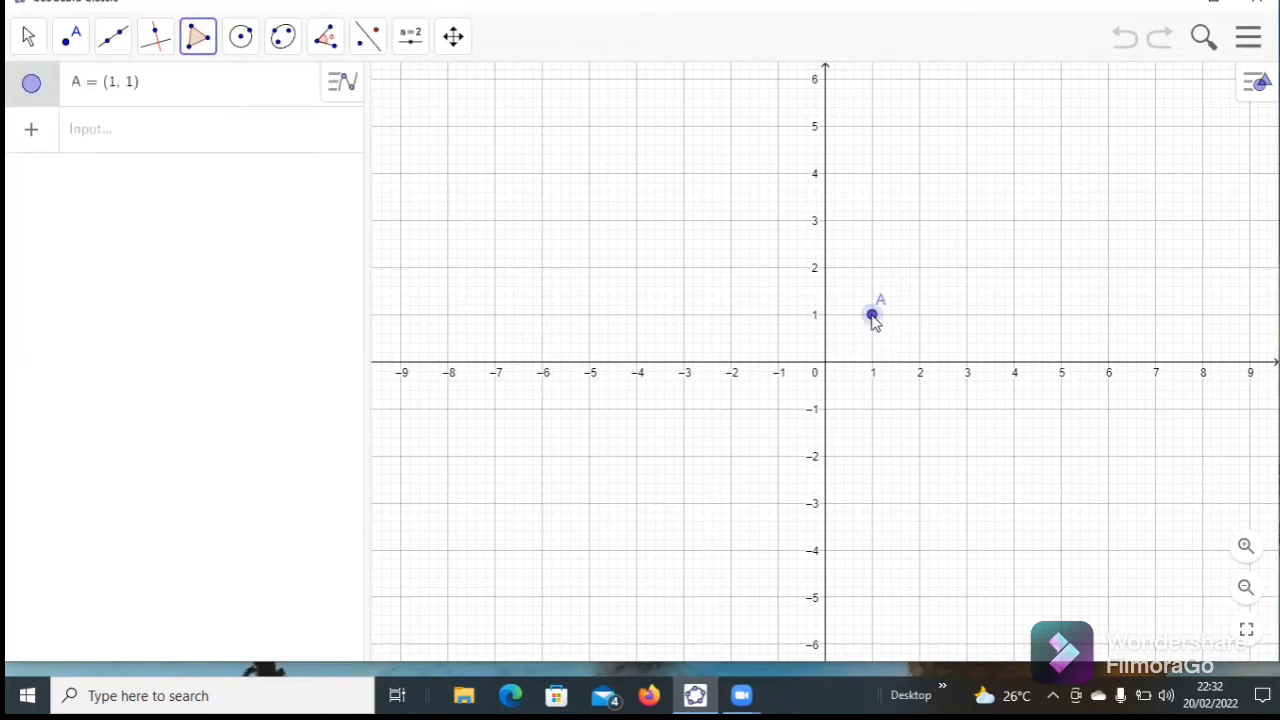
{"action": "left_click", "coordinate": [966, 315]}
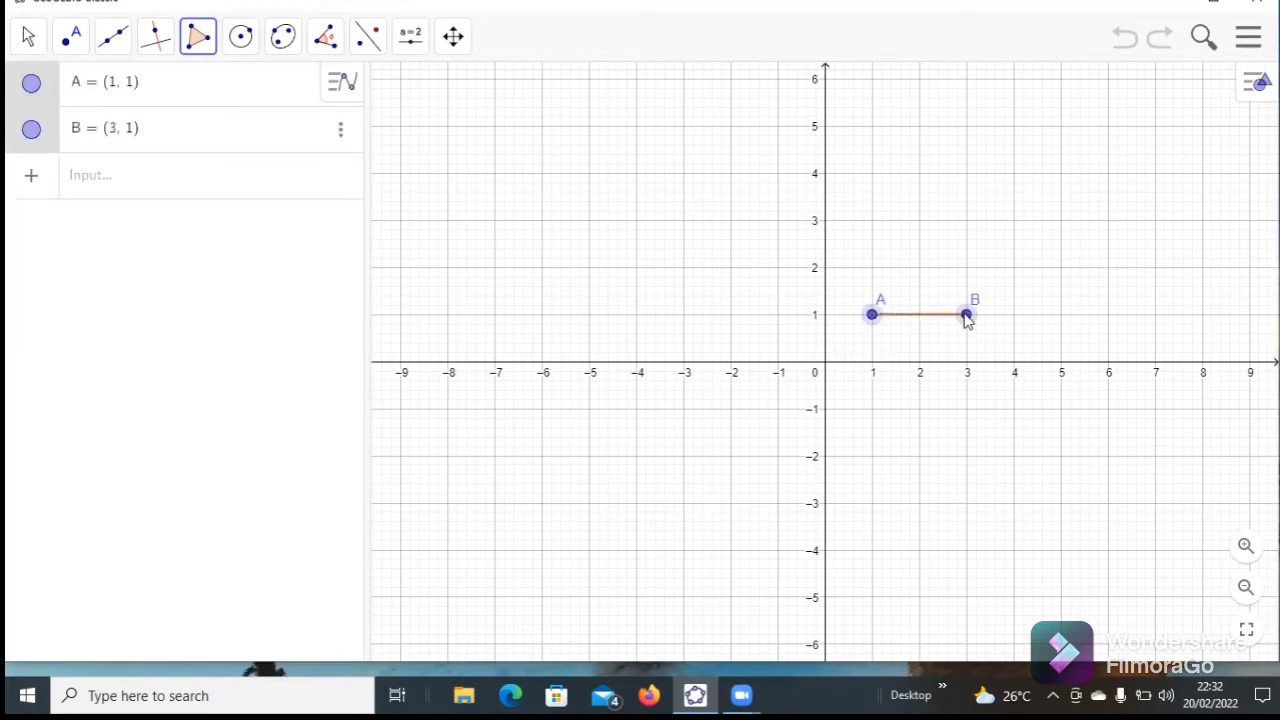
{"action": "left_click", "coordinate": [966, 221]}
{"action": "left_click", "coordinate": [873, 219]}
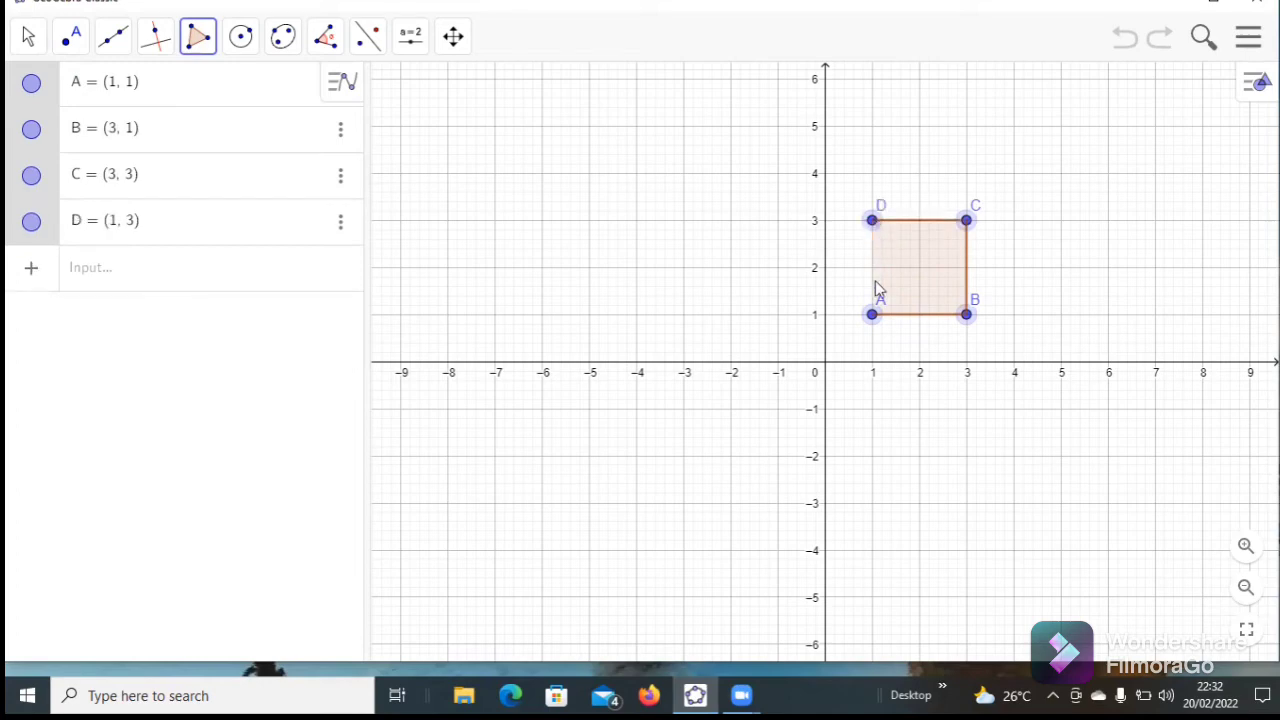
{"action": "left_click", "coordinate": [874, 317]}
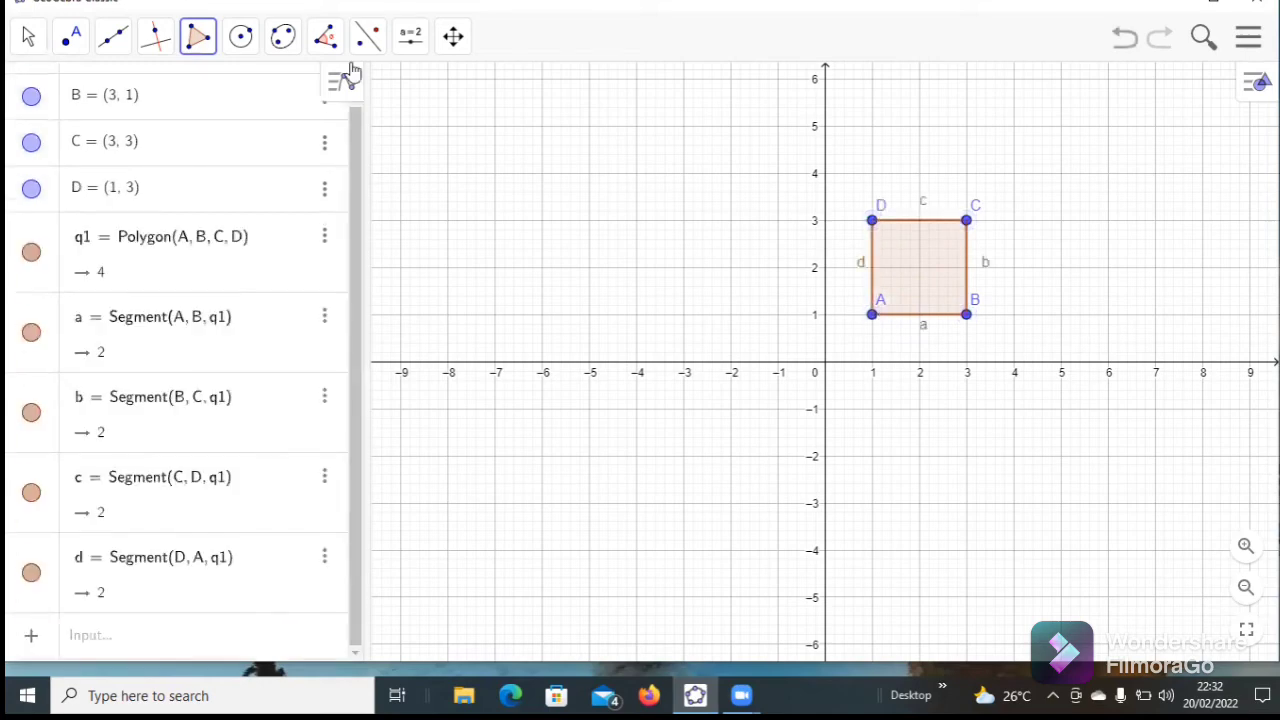
{"action": "left_click", "coordinate": [40, 40]}
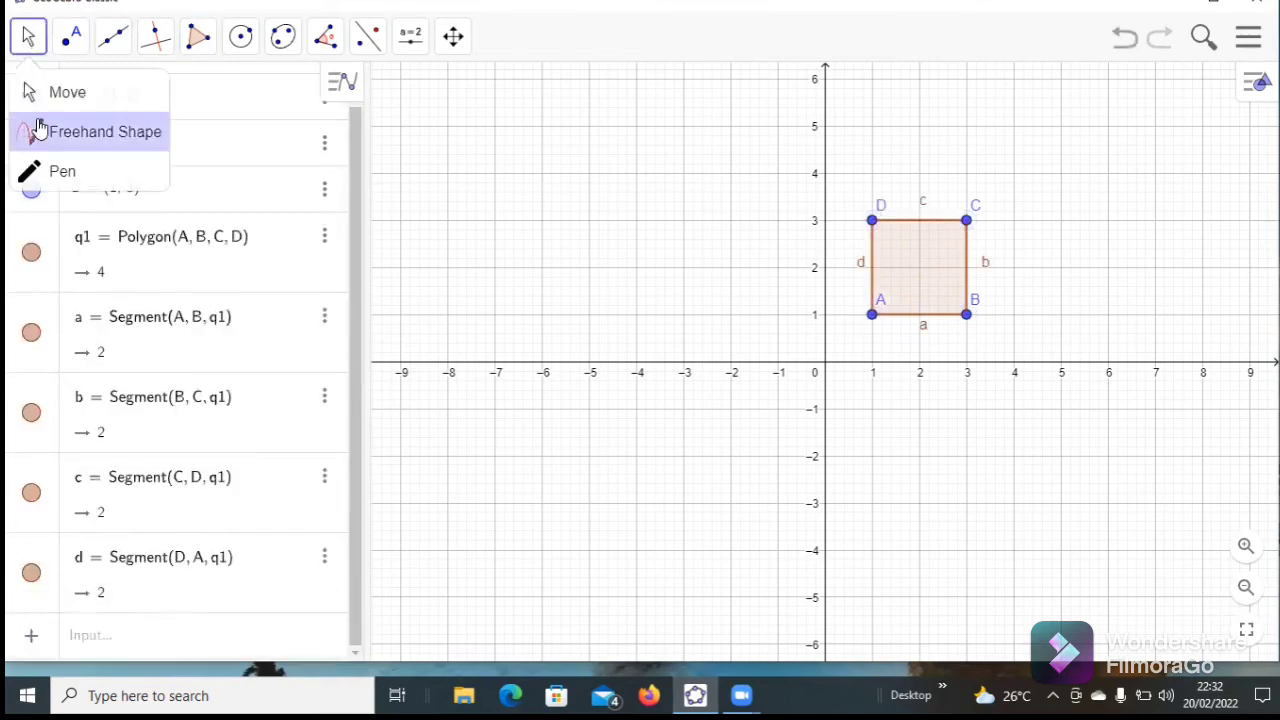
{"action": "left_click", "coordinate": [47, 106]}
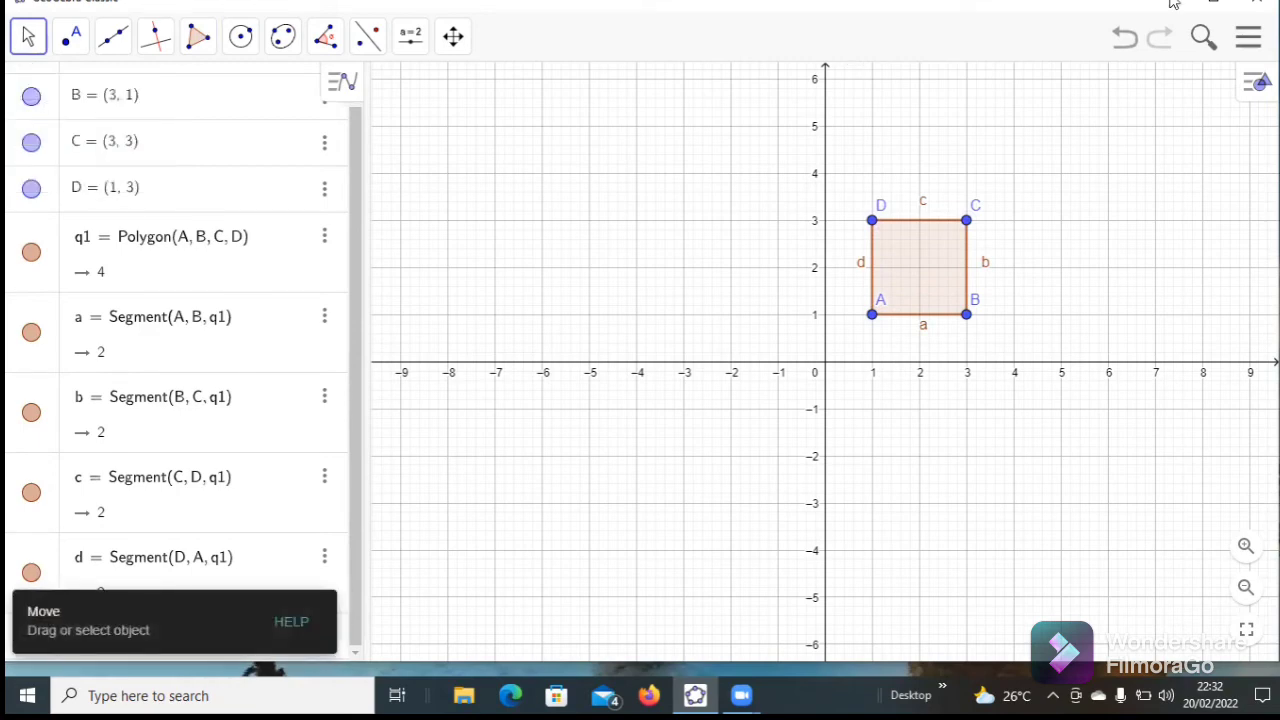
Step: Show the 3D Graphics view beside the 2D graphics view, keeping square ABCD in sight in the 2D view
{"action": "left_click", "coordinate": [1213, 3]}
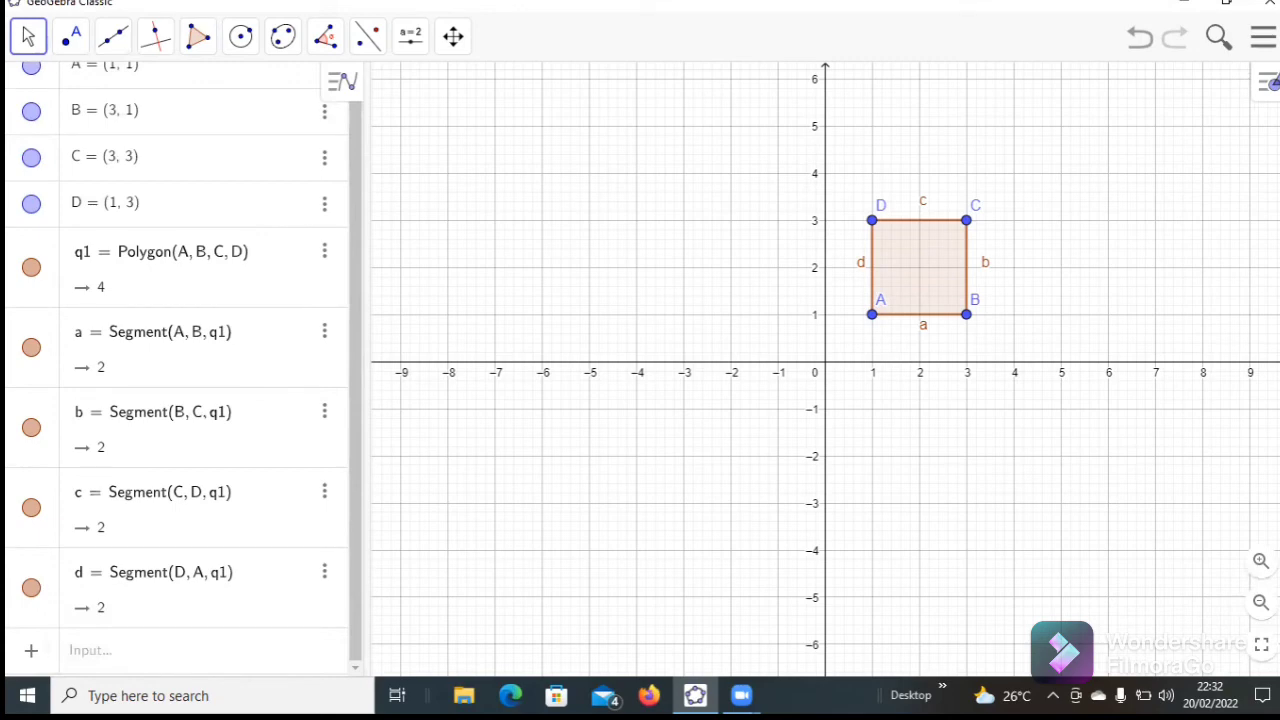
{"action": "left_click", "coordinate": [1263, 38]}
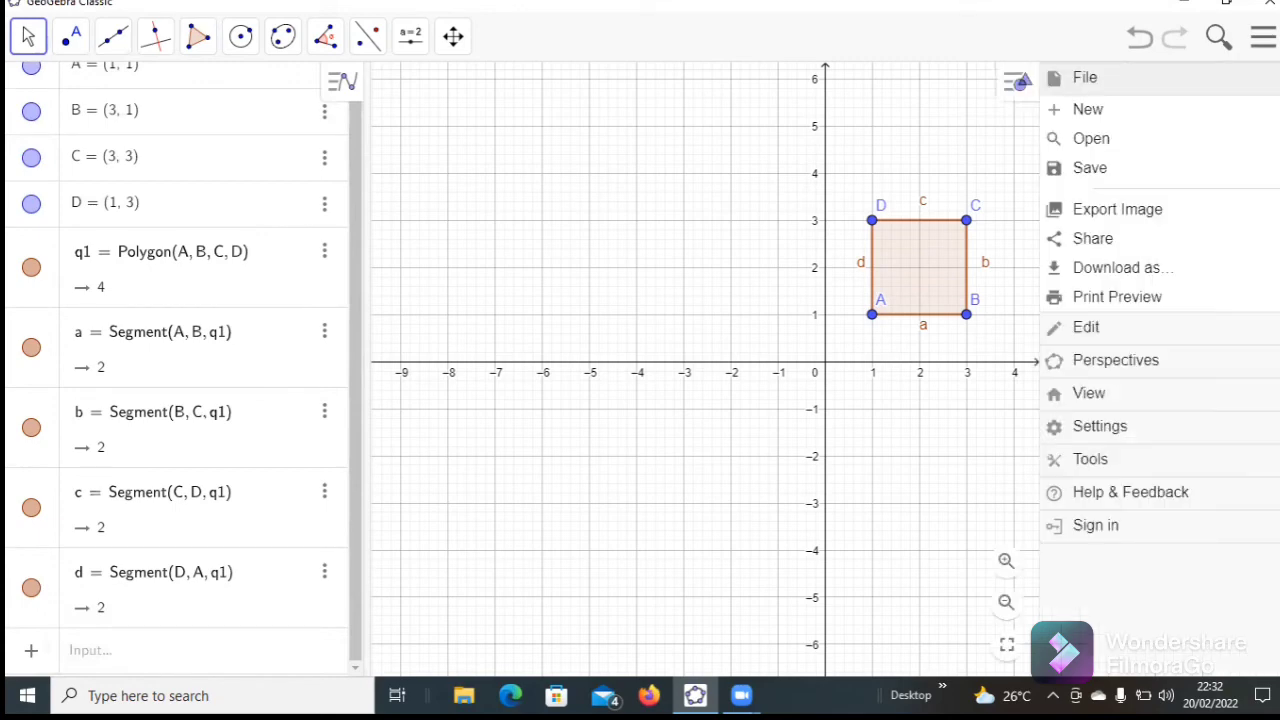
{"action": "left_click", "coordinate": [1146, 395]}
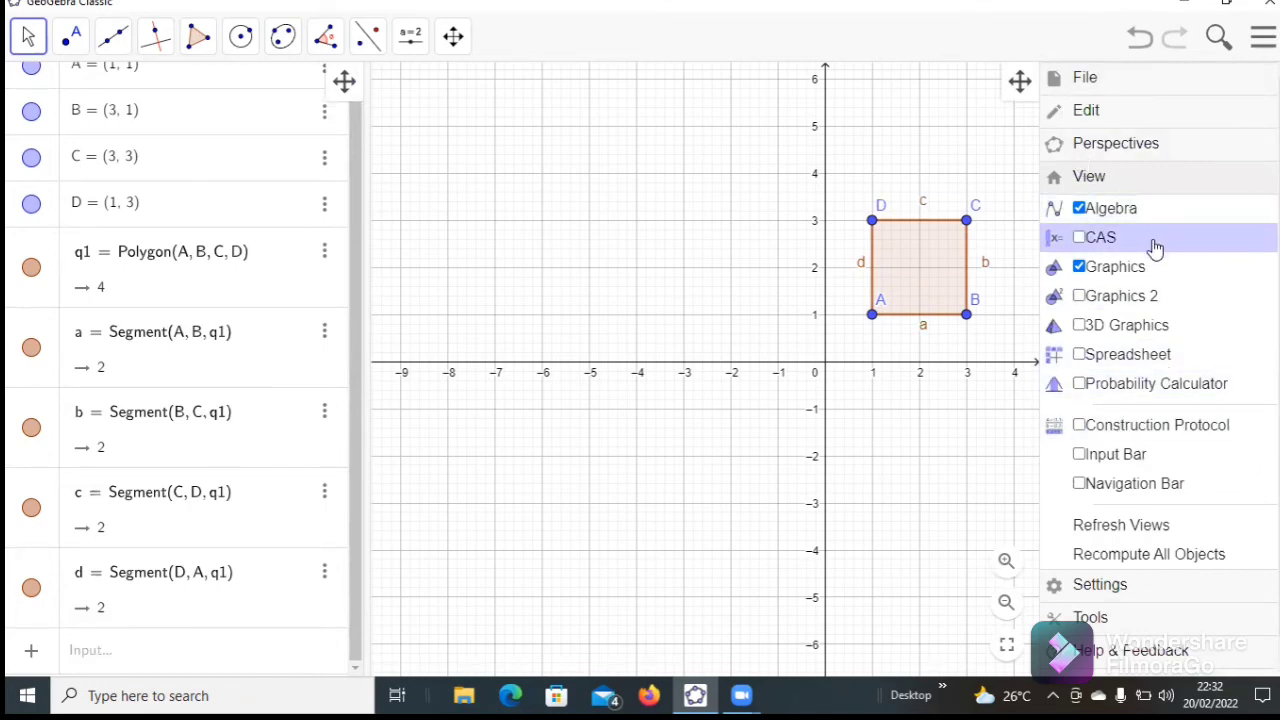
{"action": "left_click", "coordinate": [1084, 330]}
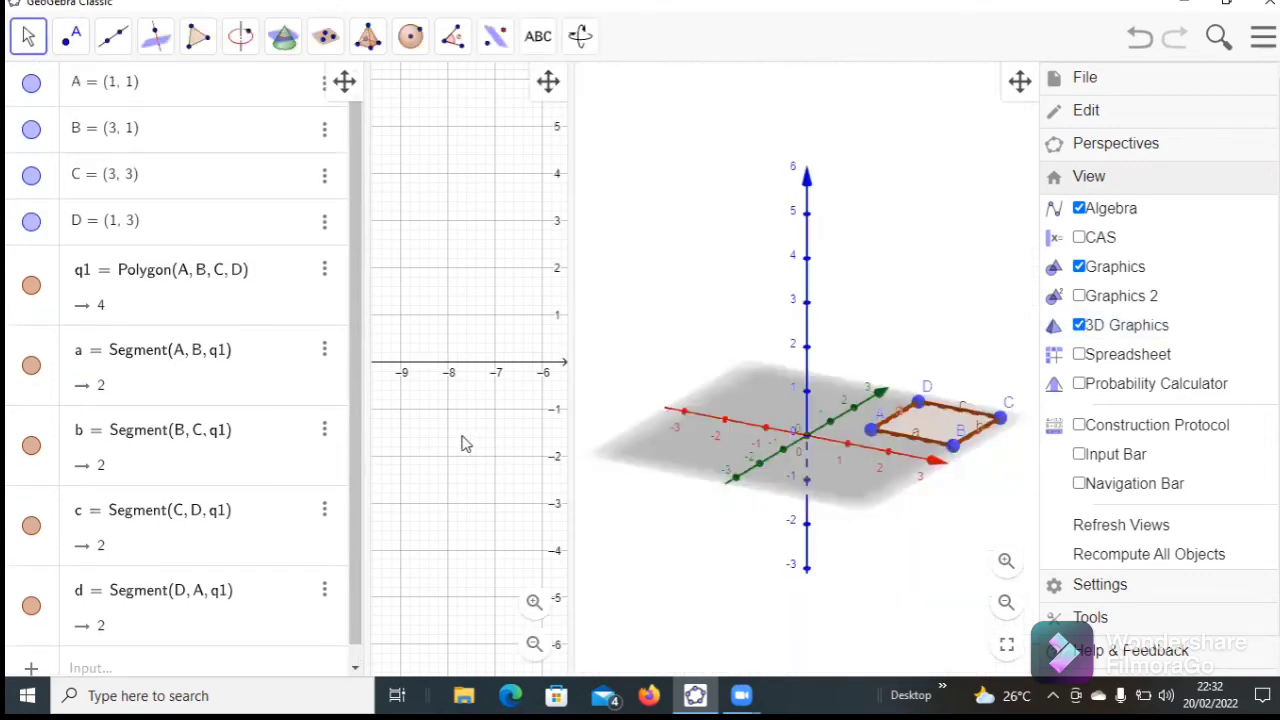
{"action": "left_click", "coordinate": [422, 447]}
{"action": "scroll", "coordinate": [366, 437], "scroll_direction": "down", "scroll_amount": 1}
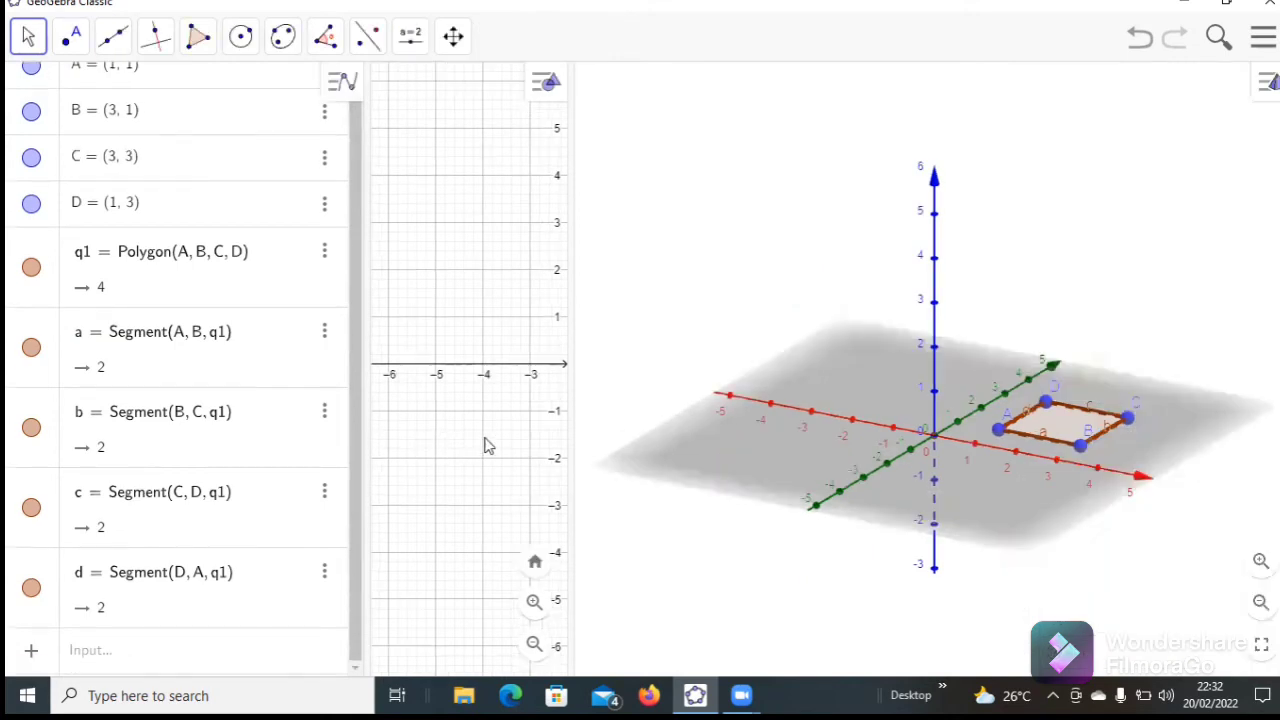
{"action": "left_click_drag", "start_coordinate": [457, 440], "coordinate": [366, 385]}
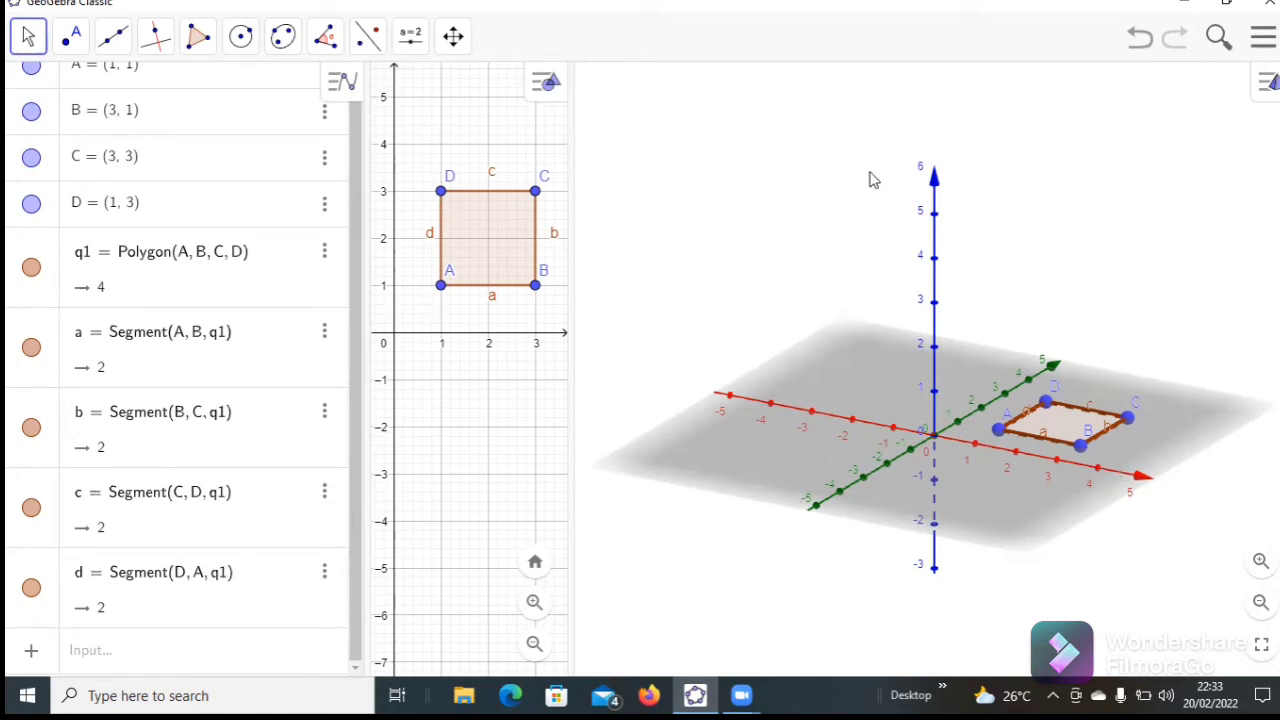
Step: Extrude square ABCD to a pyramid with an altitude of 4 in the 3D view
{"action": "left_click", "coordinate": [1068, 422]}
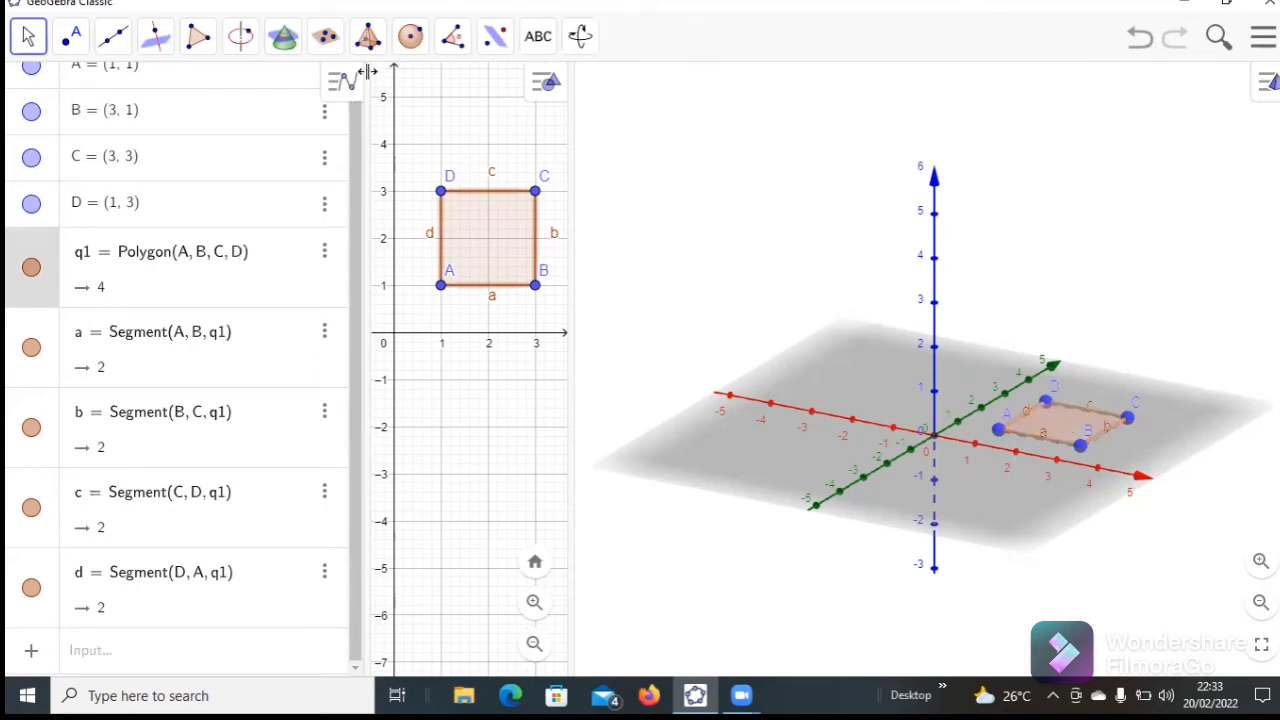
{"action": "left_click", "coordinate": [369, 40]}
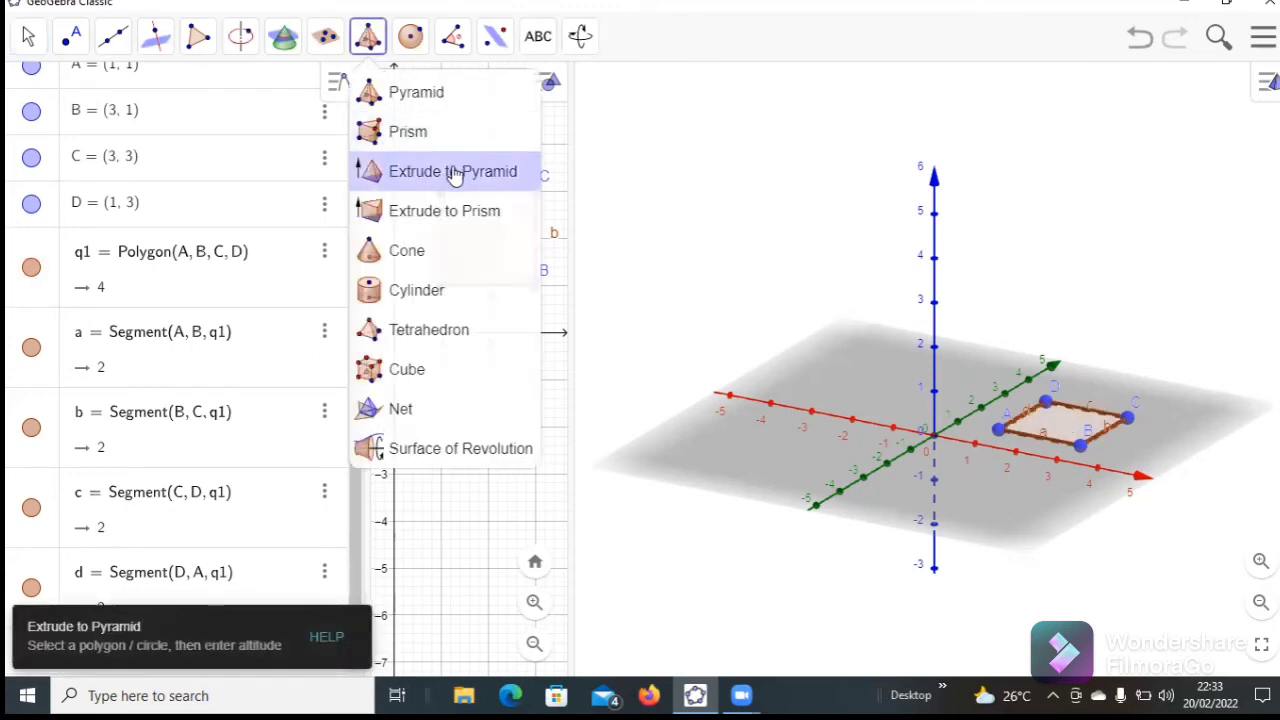
{"action": "left_click", "coordinate": [453, 173]}
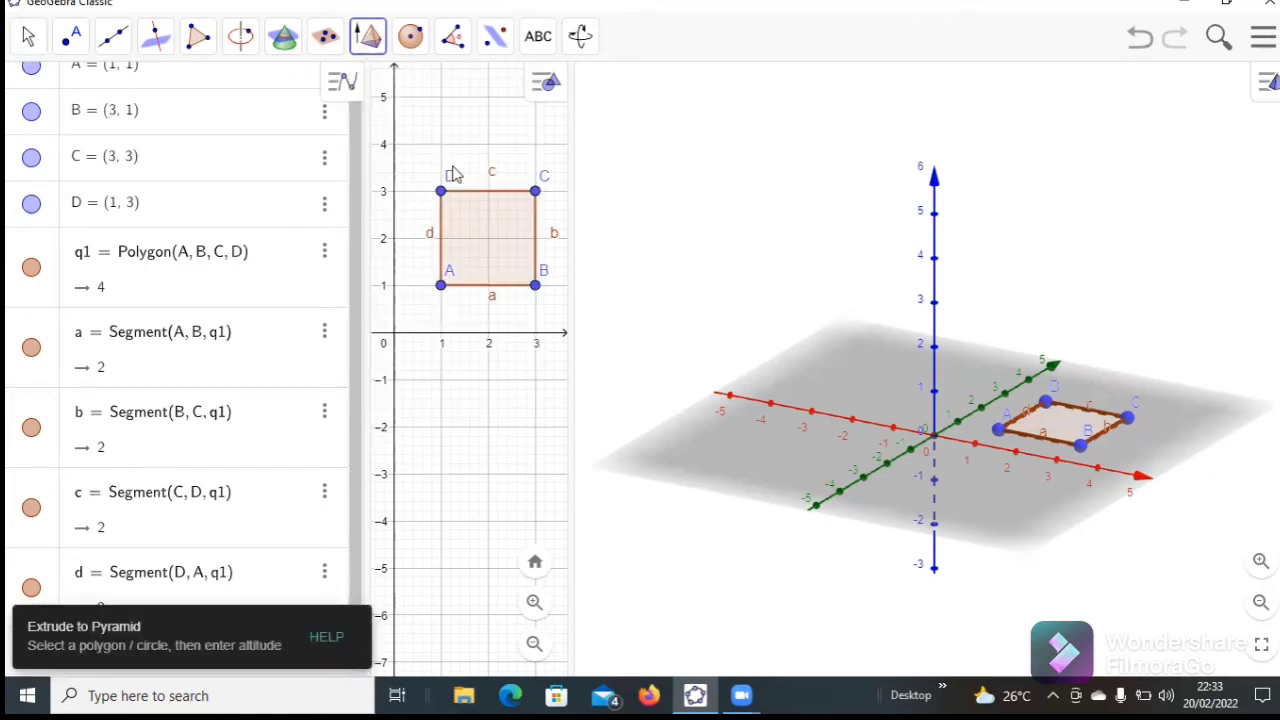
{"action": "left_click", "coordinate": [1066, 440]}
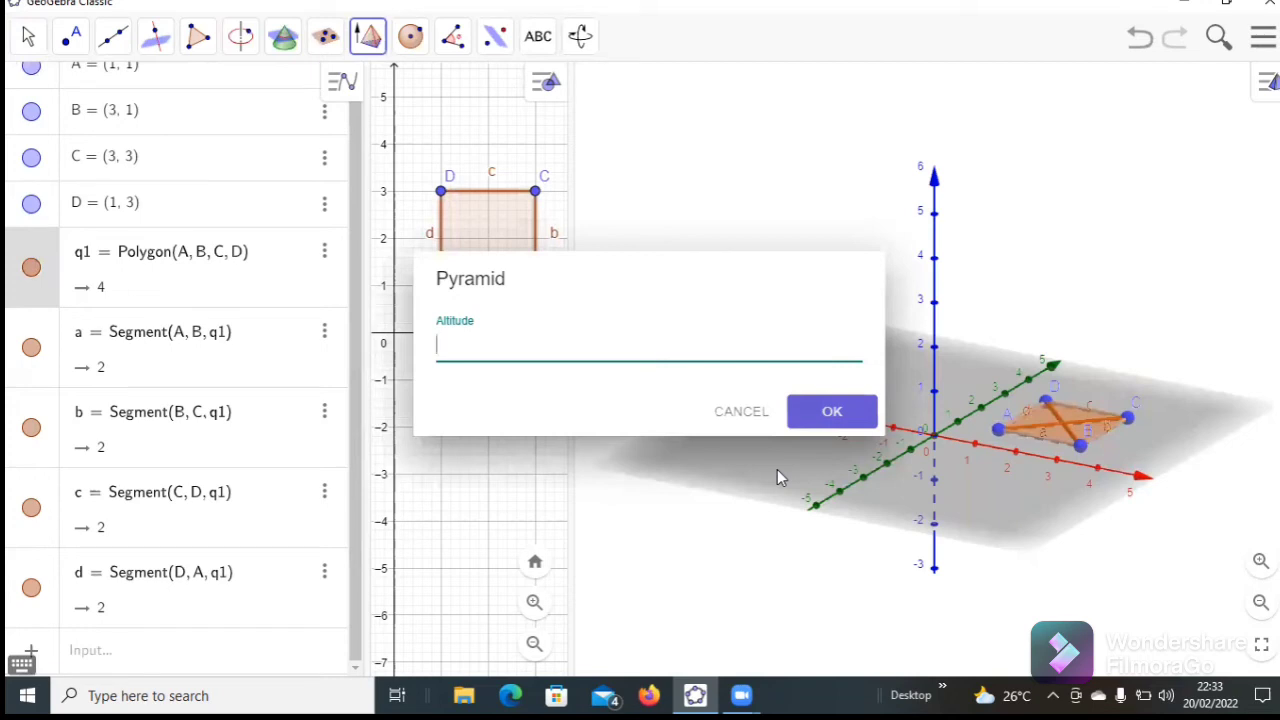
{"action": "left_click", "coordinate": [849, 423]}
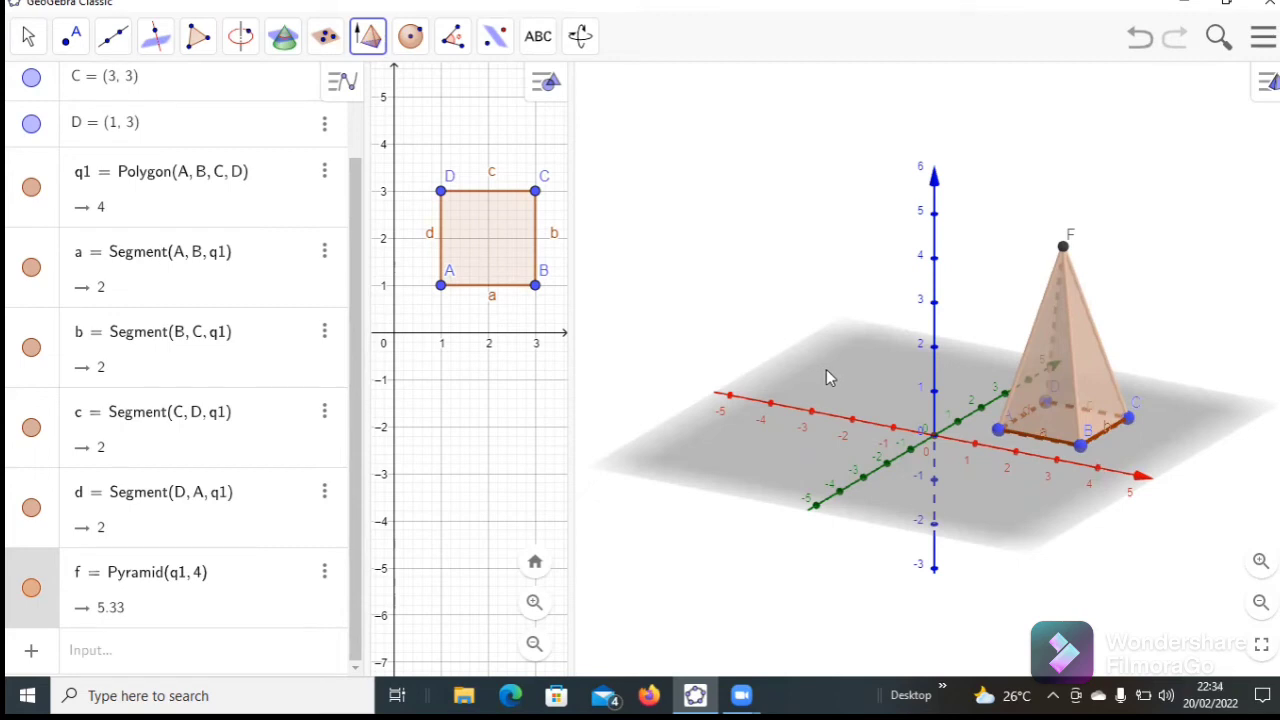
Step: Create the net of the pyramid in the 3D view and return to the Move tool
{"action": "left_click", "coordinate": [386, 50]}
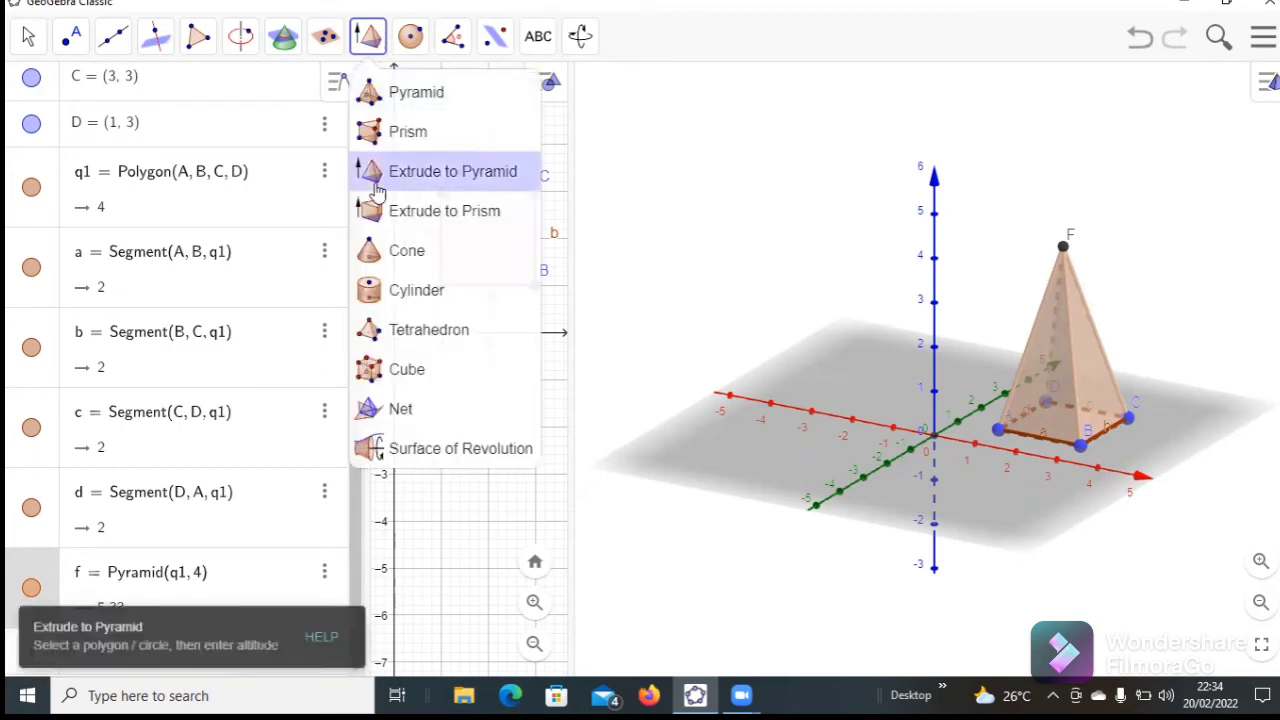
{"action": "left_click", "coordinate": [409, 405]}
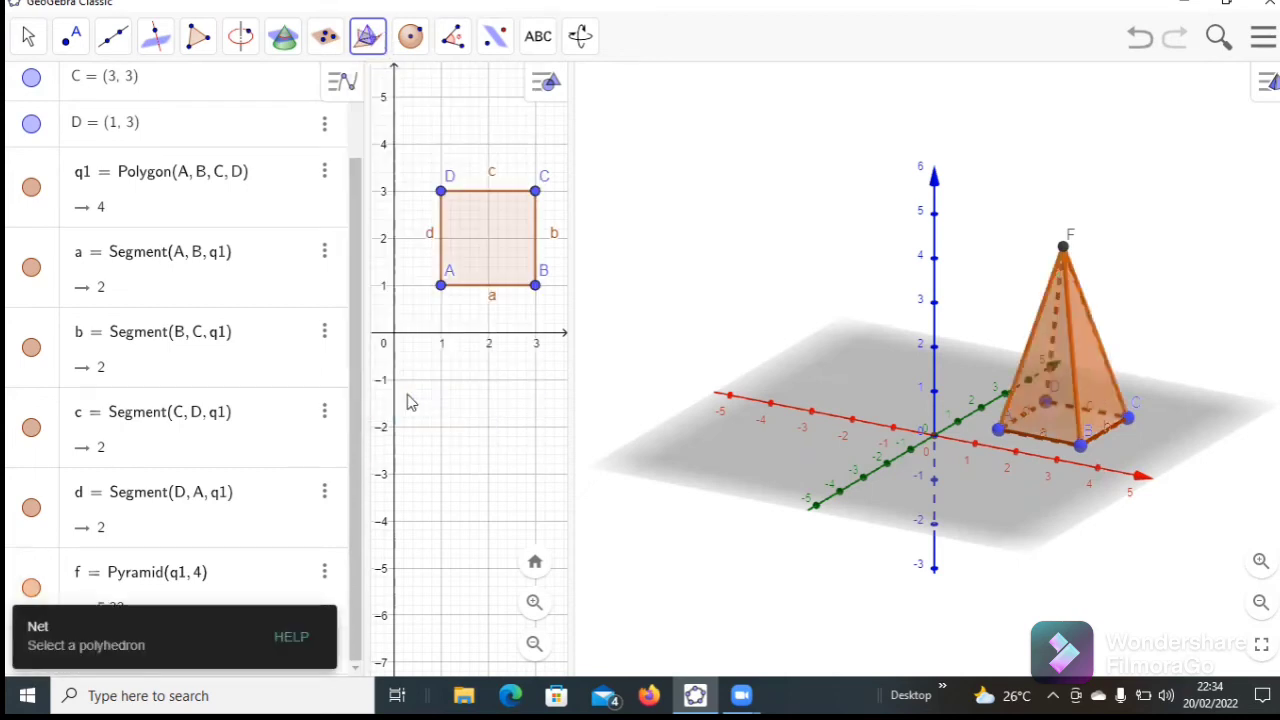
{"action": "left_click", "coordinate": [1052, 422]}
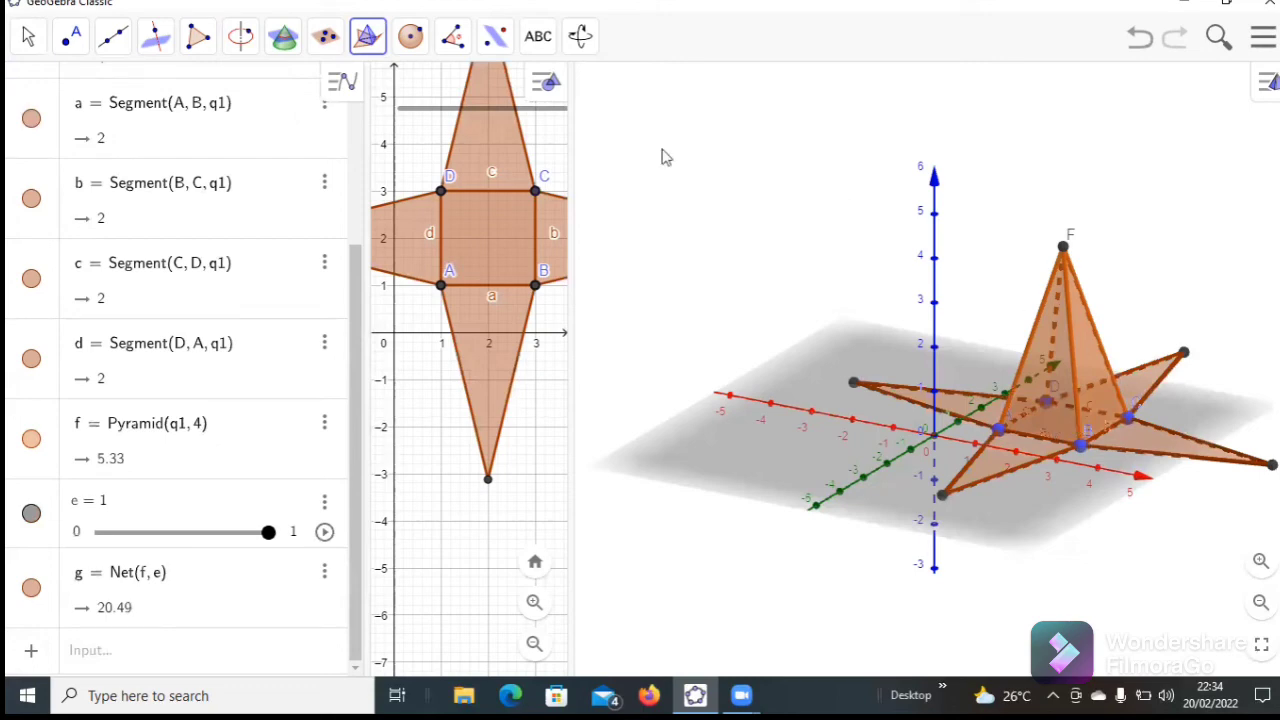
{"action": "left_click", "coordinate": [27, 40]}
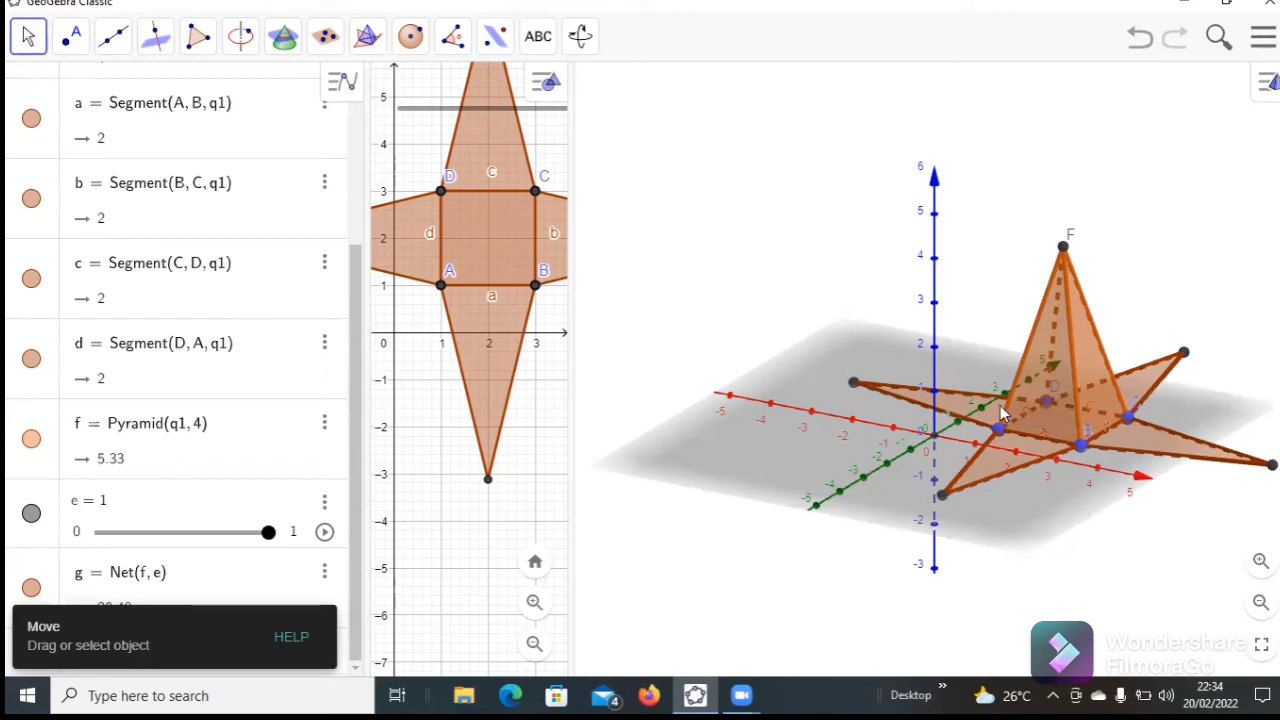
Step: Try moving base corner A of the pyramid and put it back at (1, 1)
{"action": "mouse_move", "coordinate": [1002, 428]}
{"action": "left_mouse_down"}
{"action": "mouse_move", "coordinate": [995, 364]}
{"action": "mouse_move", "coordinate": [973, 356]}
{"action": "mouse_move", "coordinate": [1020, 412]}
{"action": "mouse_move", "coordinate": [1018, 458]}
{"action": "mouse_move", "coordinate": [1000, 428]}
{"action": "mouse_move", "coordinate": [1000, 440]}
{"action": "left_mouse_up"}
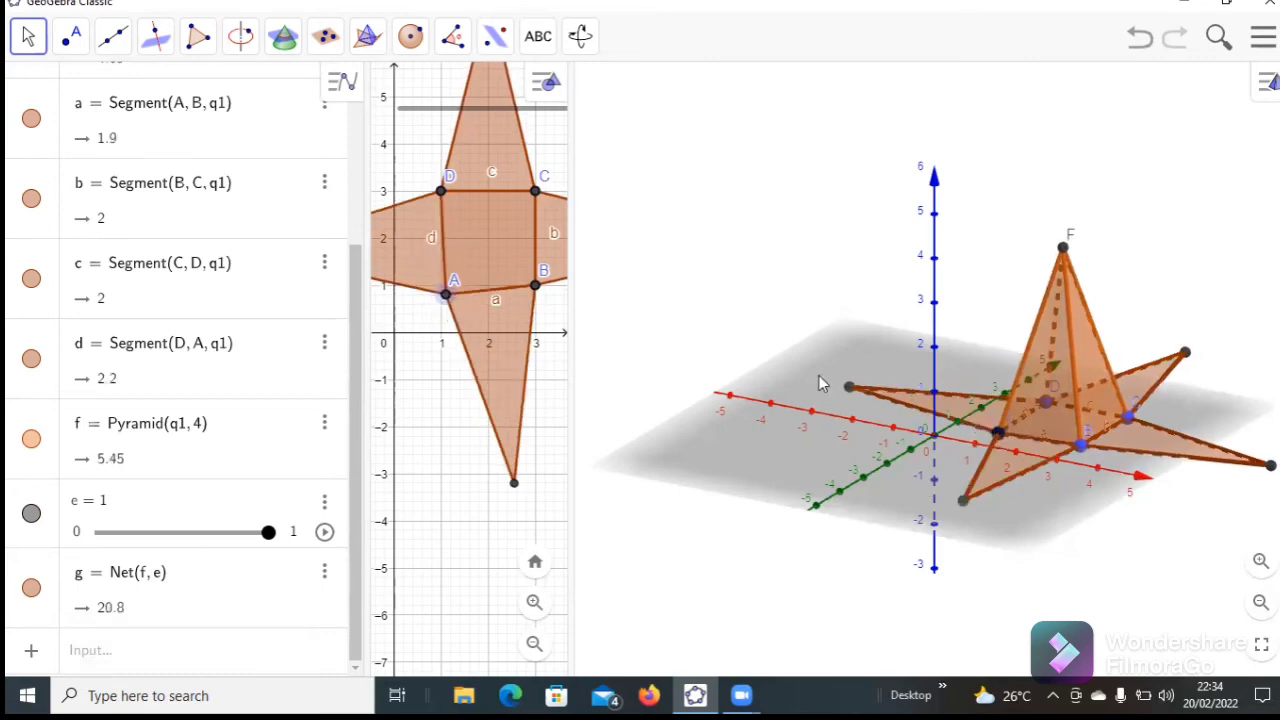
{"action": "left_click_drag", "start_coordinate": [446, 293], "coordinate": [443, 286]}
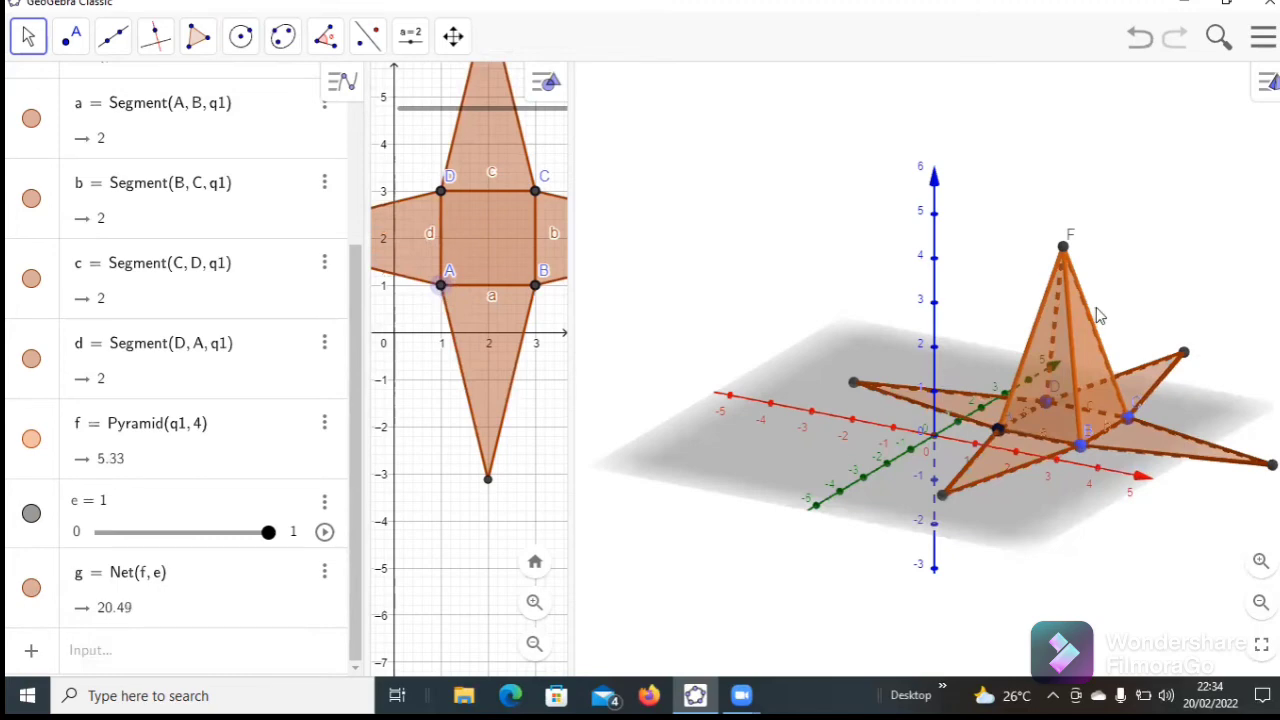
Step: Hide the coordinate axes and the plane in the 3D graphics view
{"action": "left_click", "coordinate": [936, 309]}
{"action": "left_click_drag", "start_coordinate": [936, 314], "coordinate": [1036, 379]}
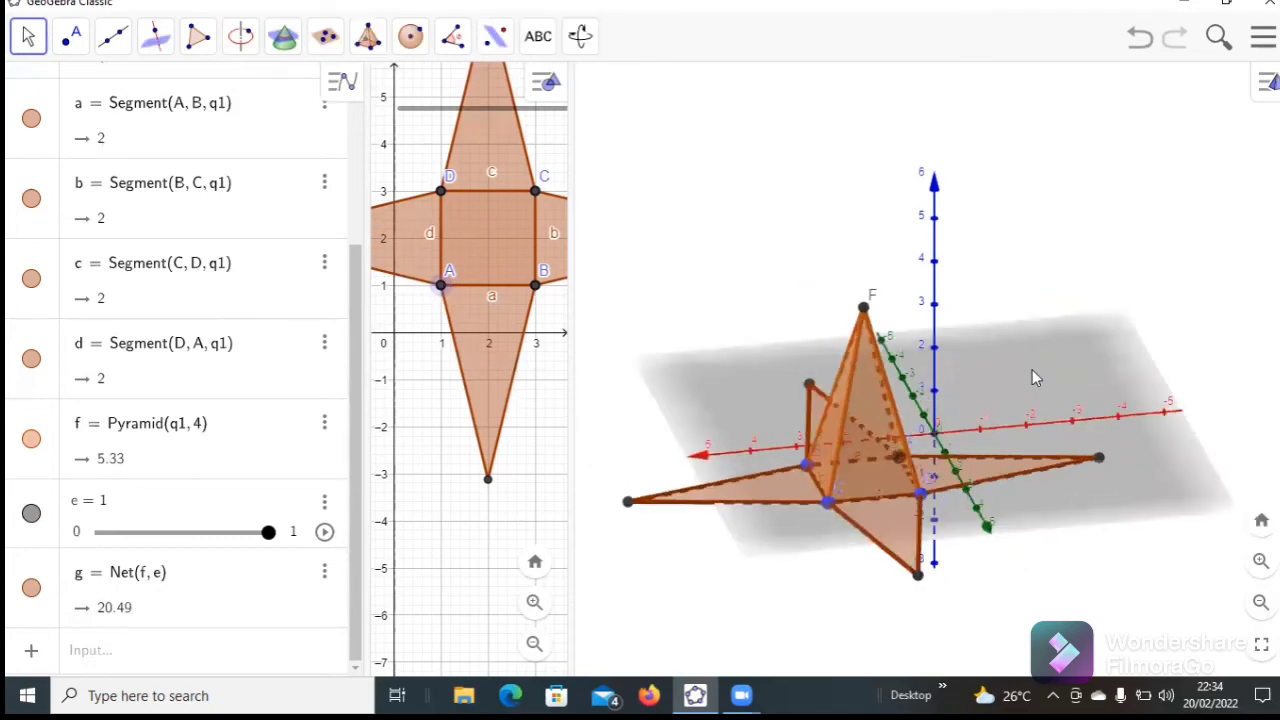
{"action": "right_click", "coordinate": [1033, 370]}
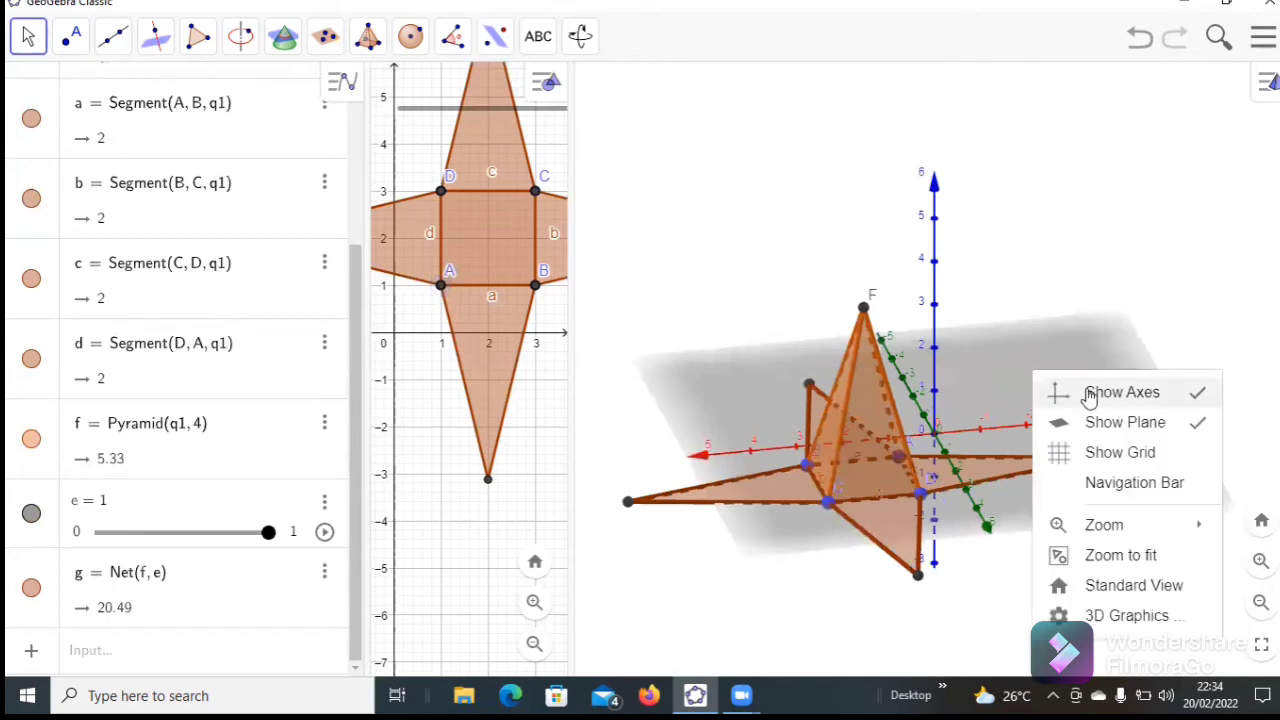
{"action": "left_click", "coordinate": [1198, 396]}
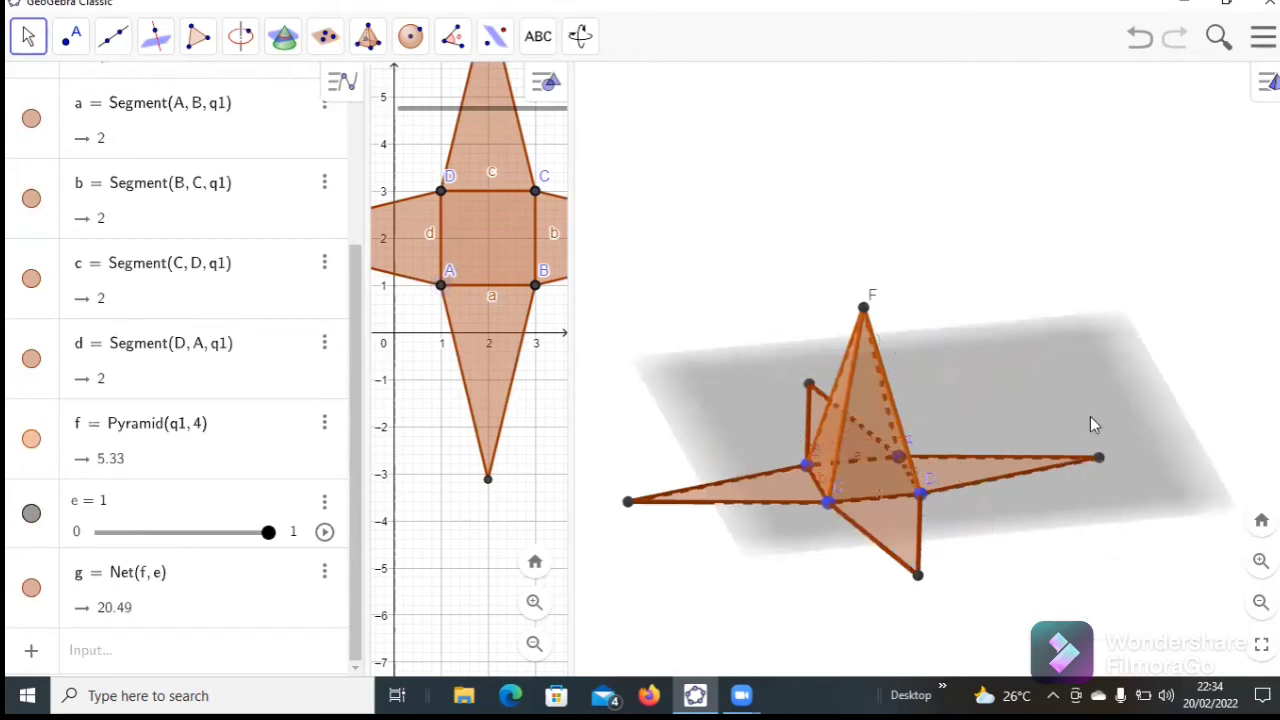
{"action": "right_click", "coordinate": [1024, 374]}
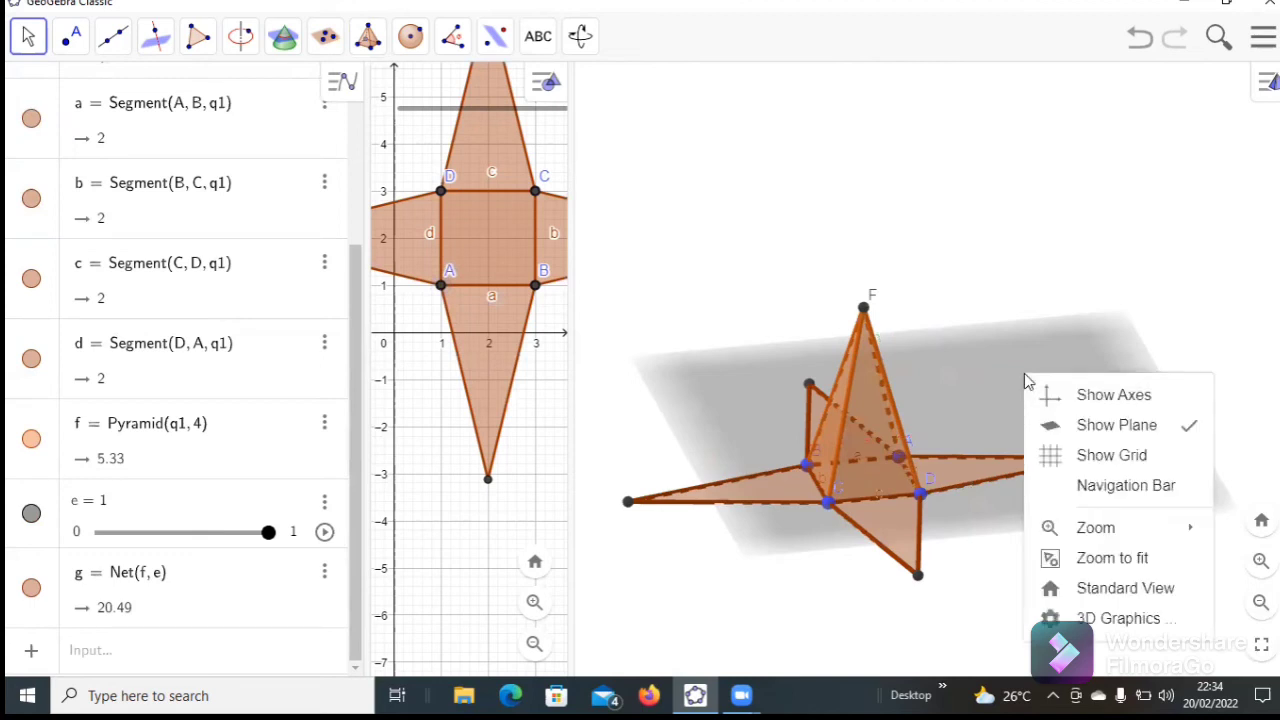
{"action": "left_click", "coordinate": [1188, 428]}
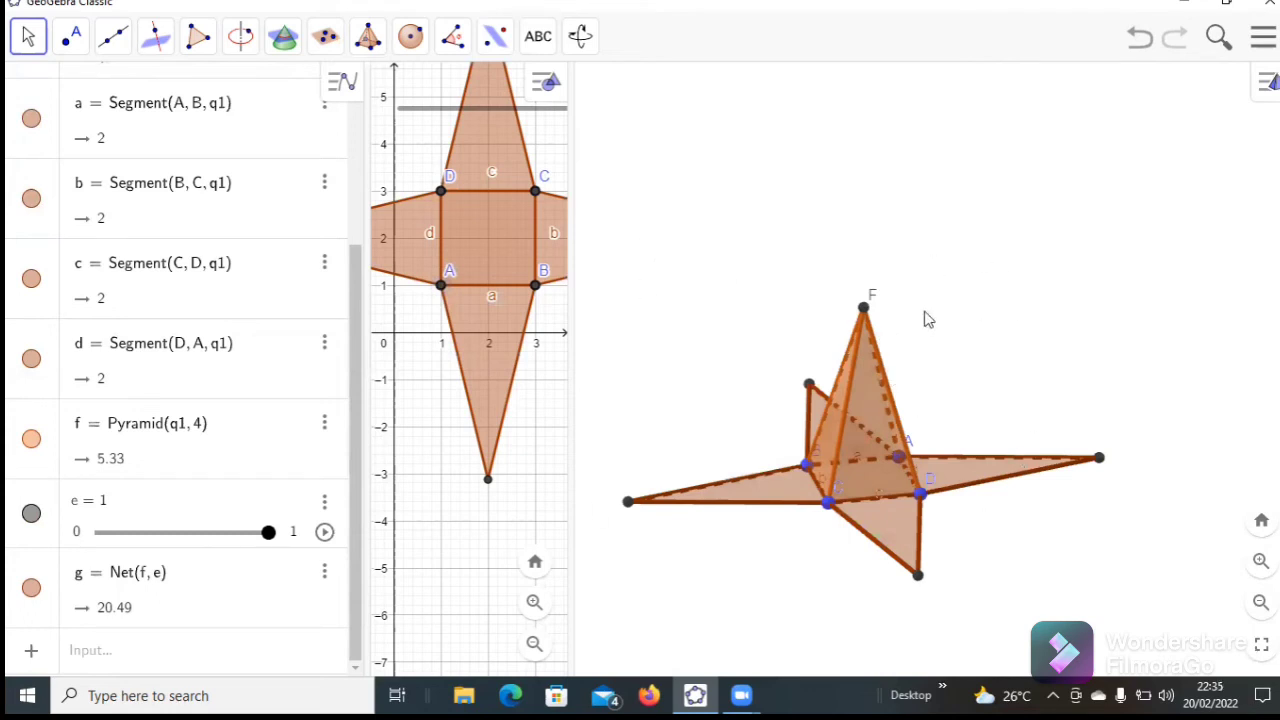
Step: Color the net's triangular face attached to edge CD light purple
{"action": "left_click_drag", "start_coordinate": [881, 295], "coordinate": [943, 306]}
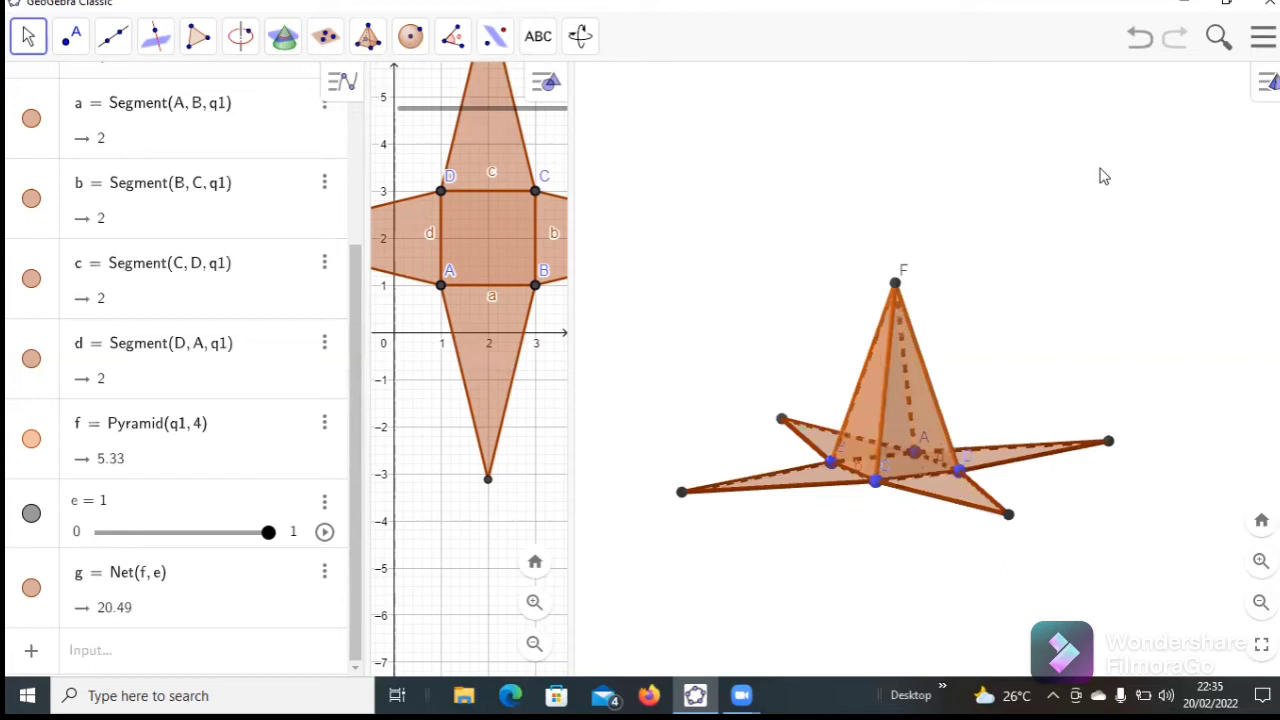
{"action": "left_click", "coordinate": [1268, 81]}
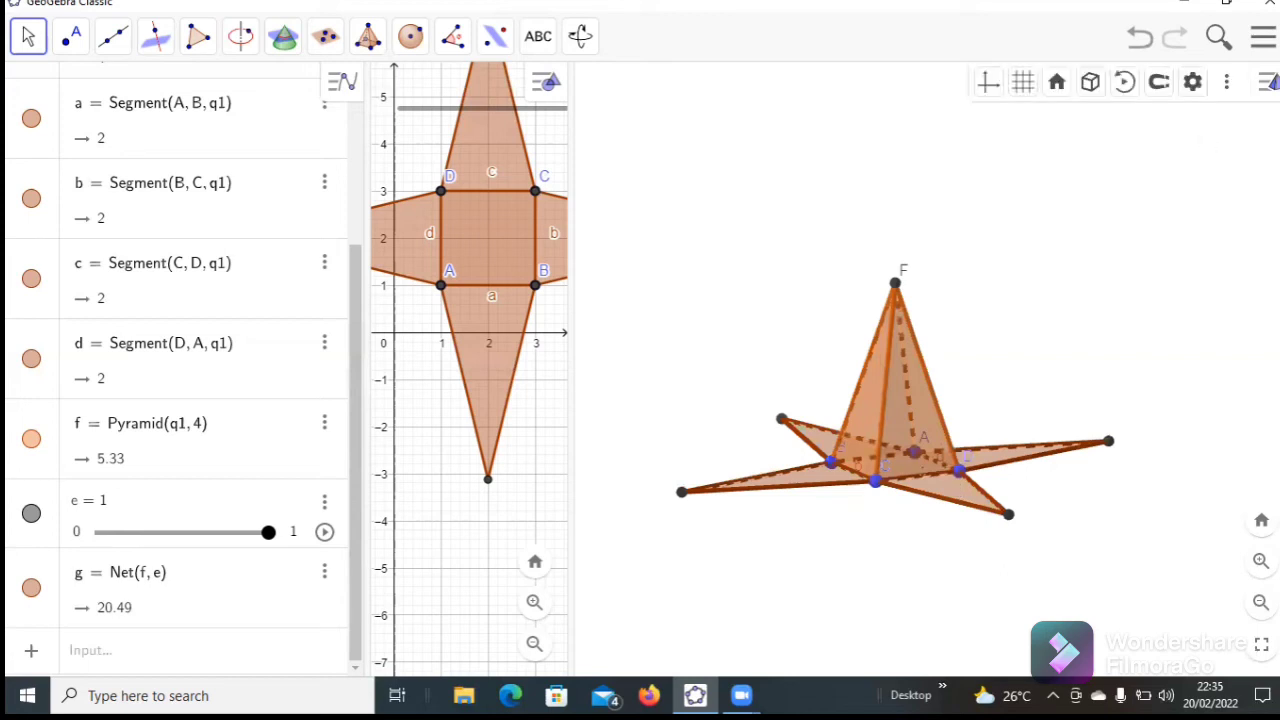
{"action": "left_click", "coordinate": [942, 500]}
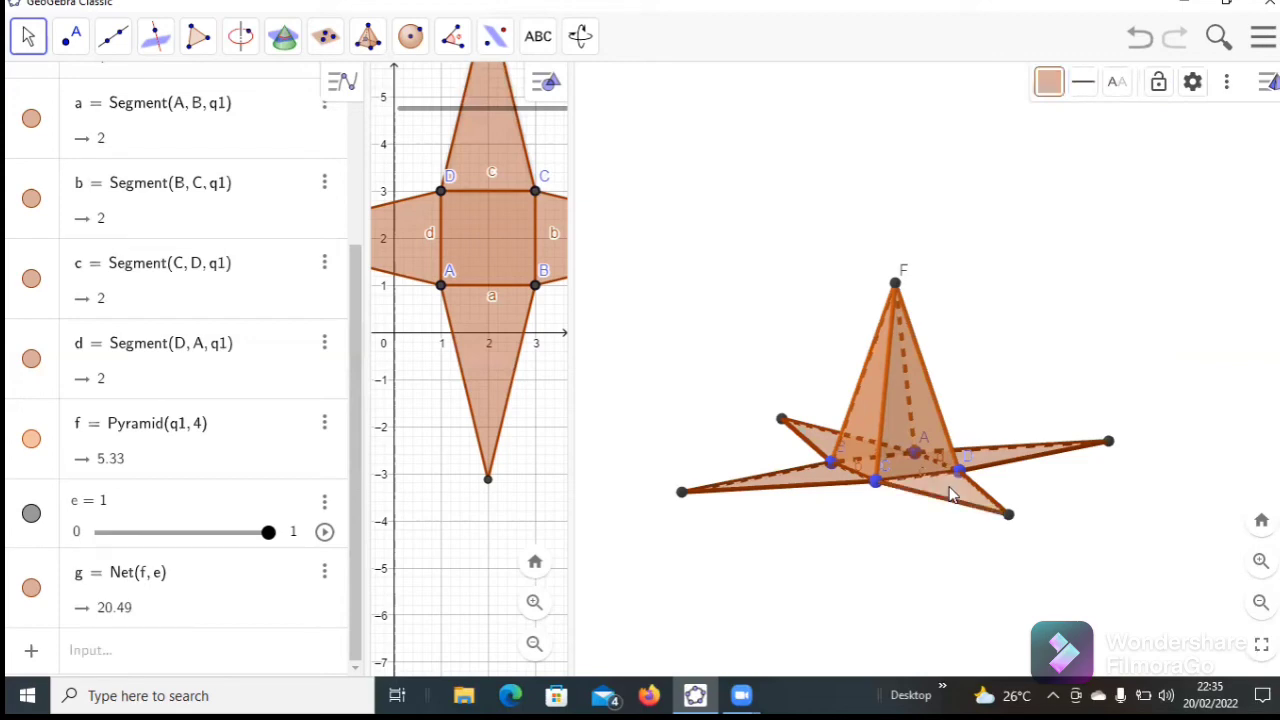
{"action": "left_click", "coordinate": [1047, 86]}
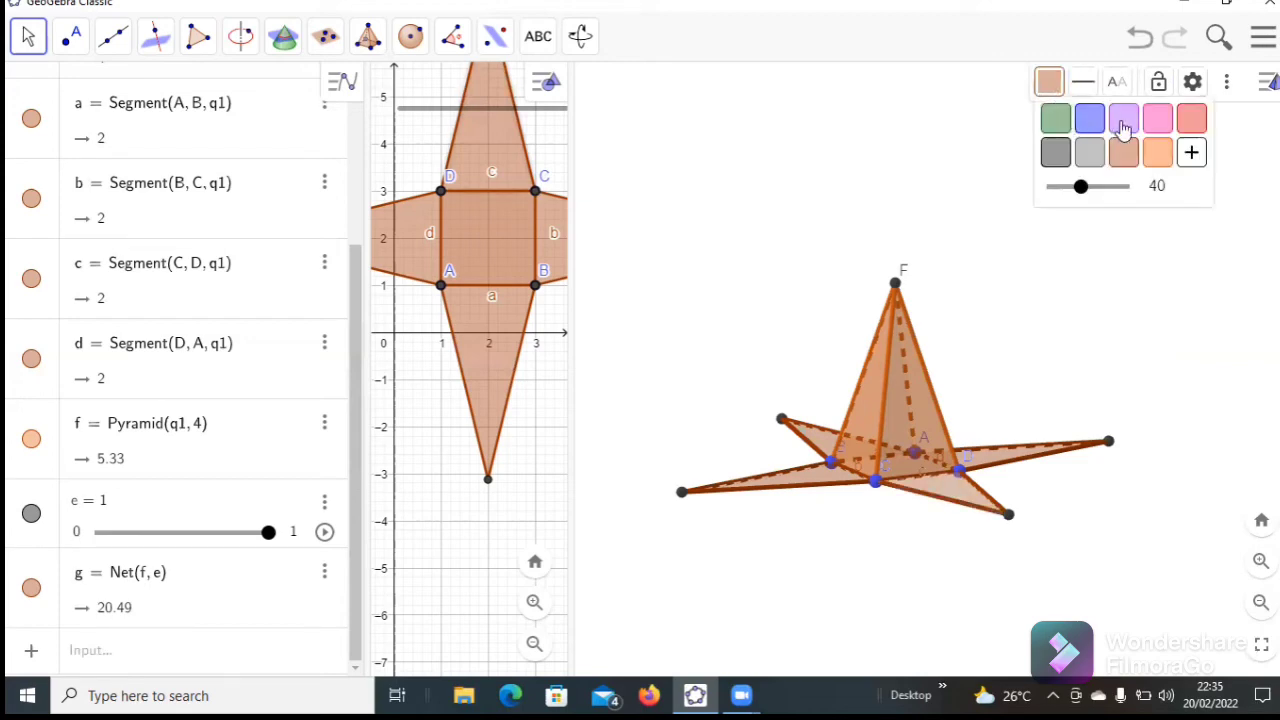
{"action": "left_click", "coordinate": [1123, 120]}
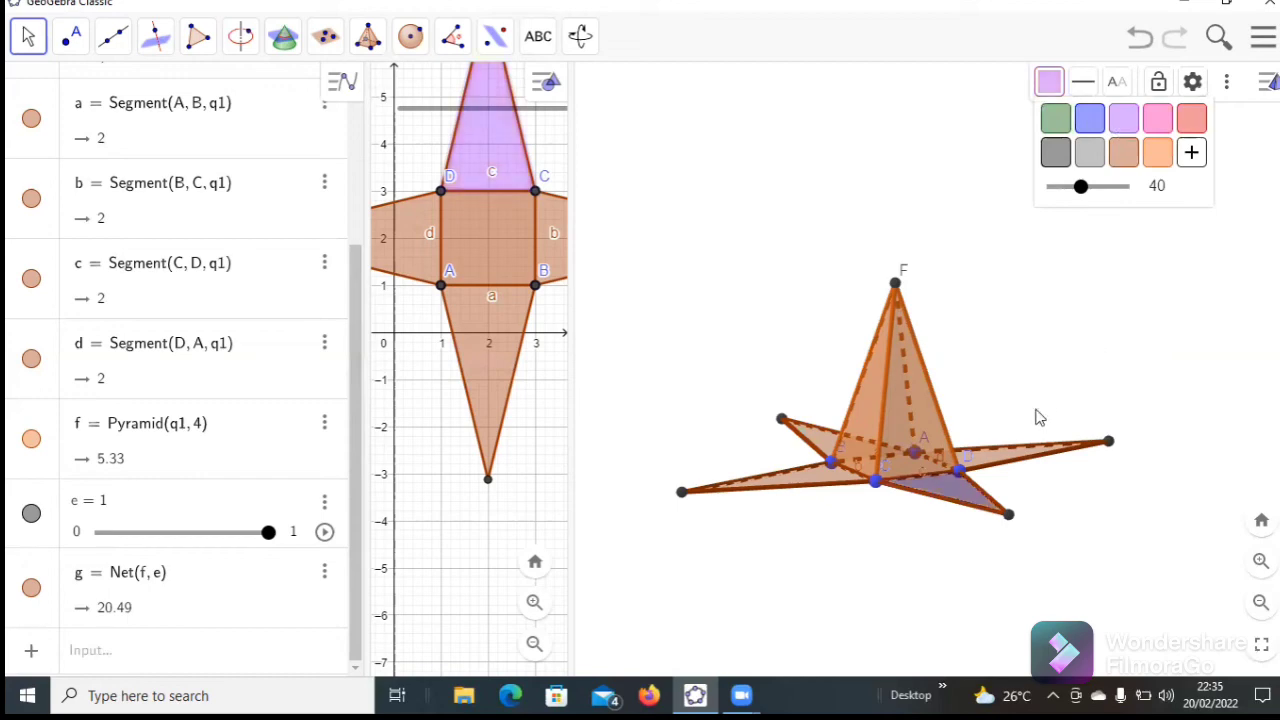
Step: Color base corner point D of the pyramid purple
{"action": "left_click", "coordinate": [985, 458]}
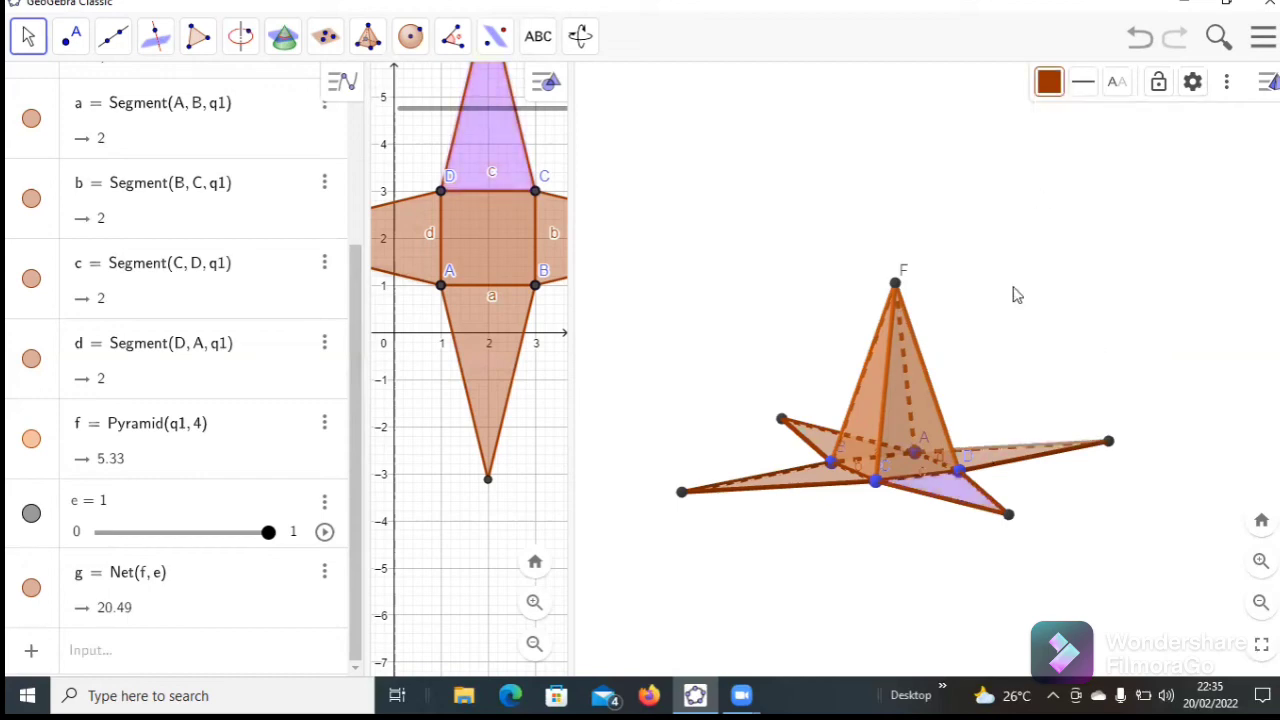
{"action": "left_click", "coordinate": [975, 467]}
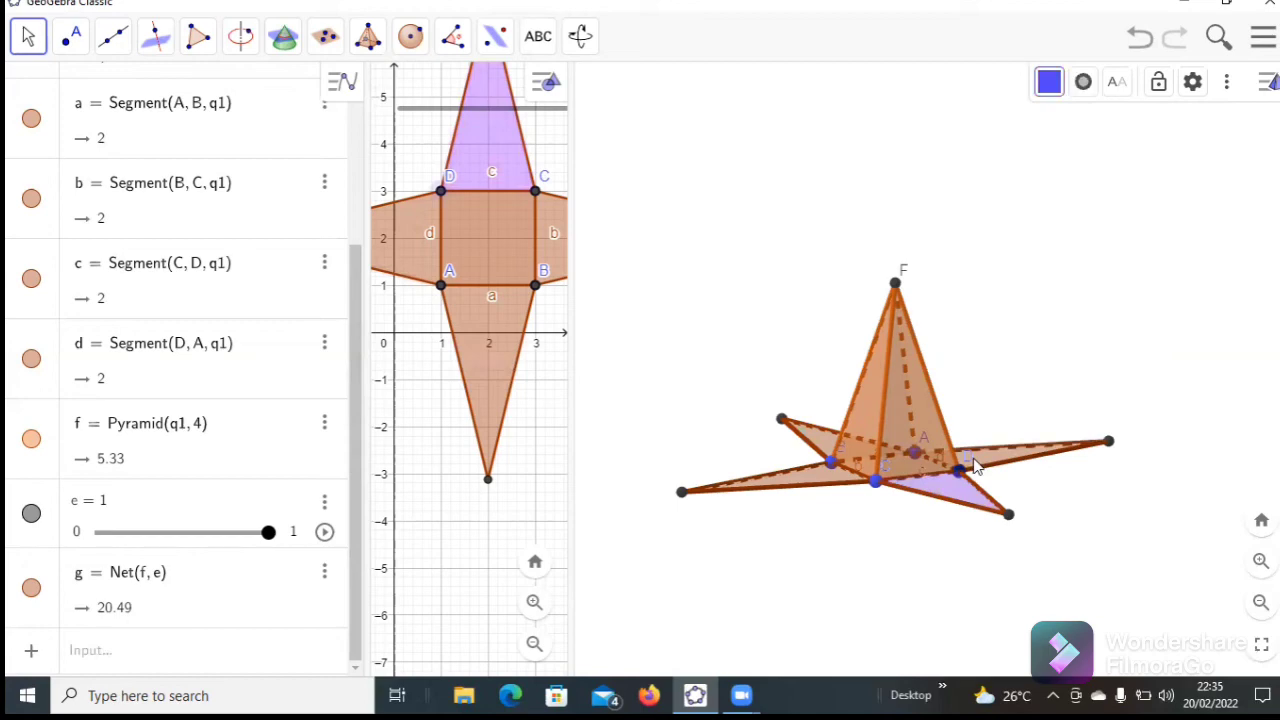
{"action": "left_click", "coordinate": [1048, 86]}
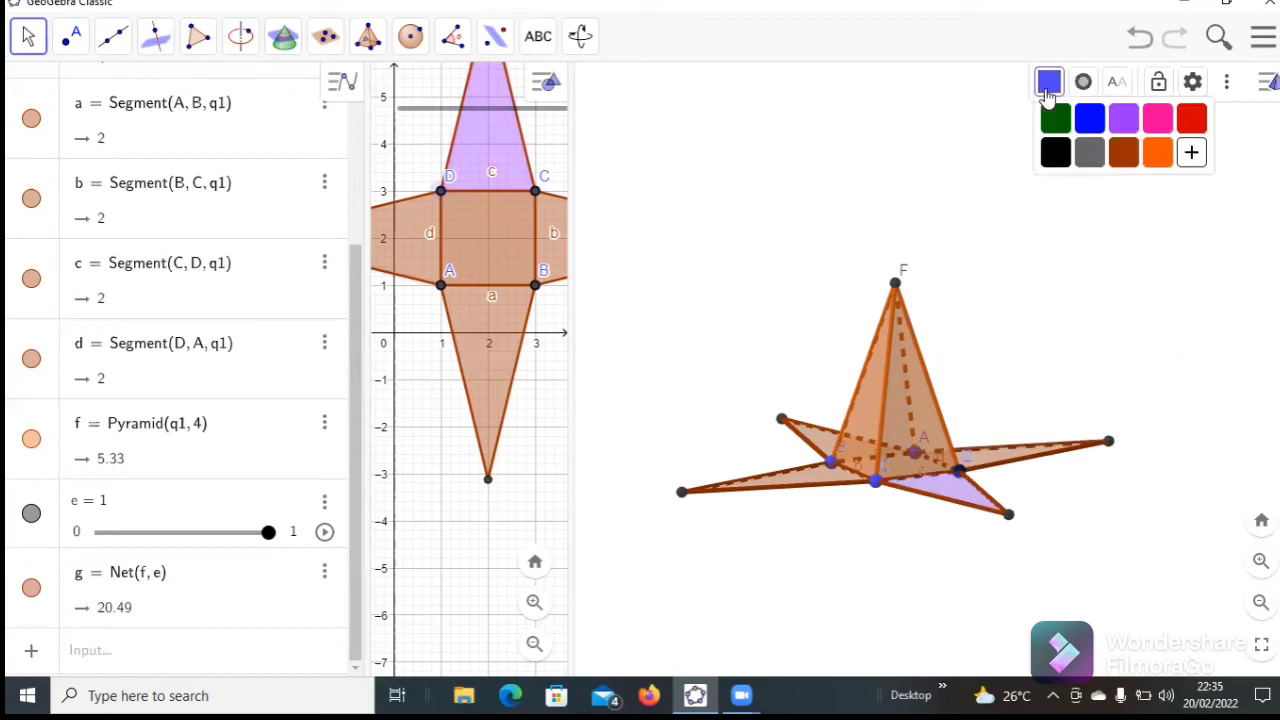
{"action": "left_click", "coordinate": [1122, 120]}
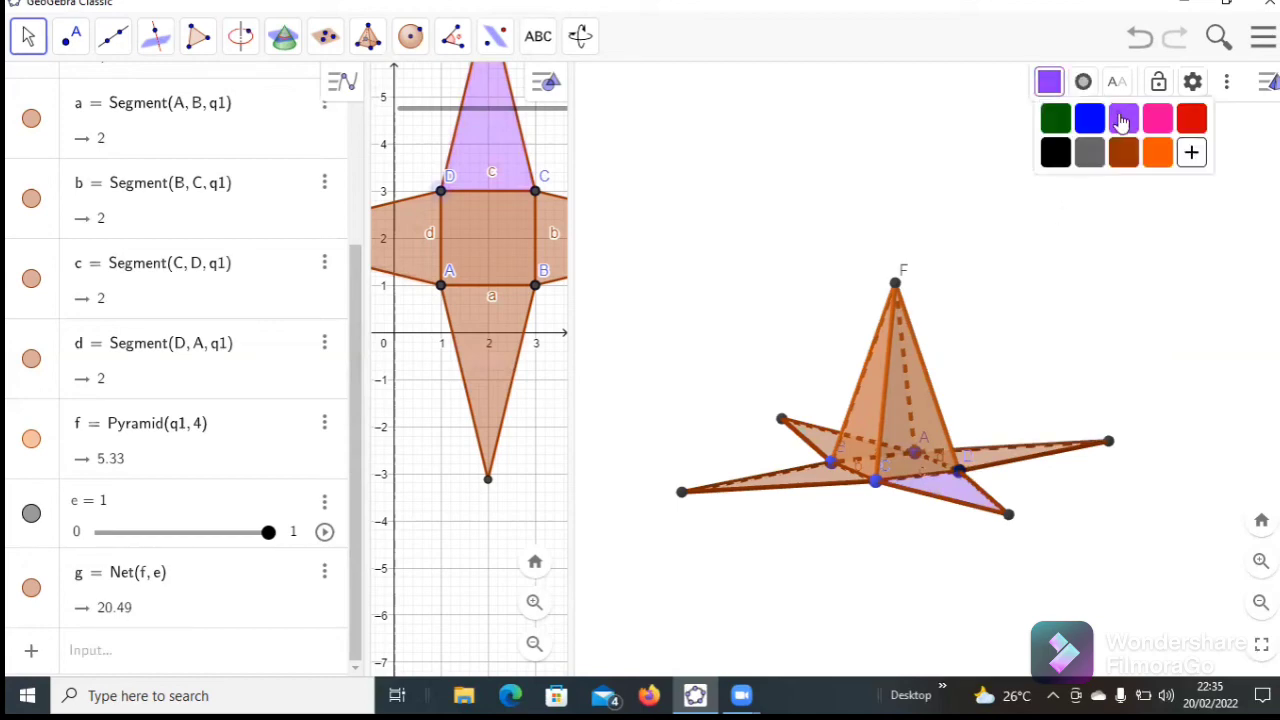
Step: Try coloring the net's triangular faces attached to edges DA and AB light purple
{"action": "left_click", "coordinate": [990, 462]}
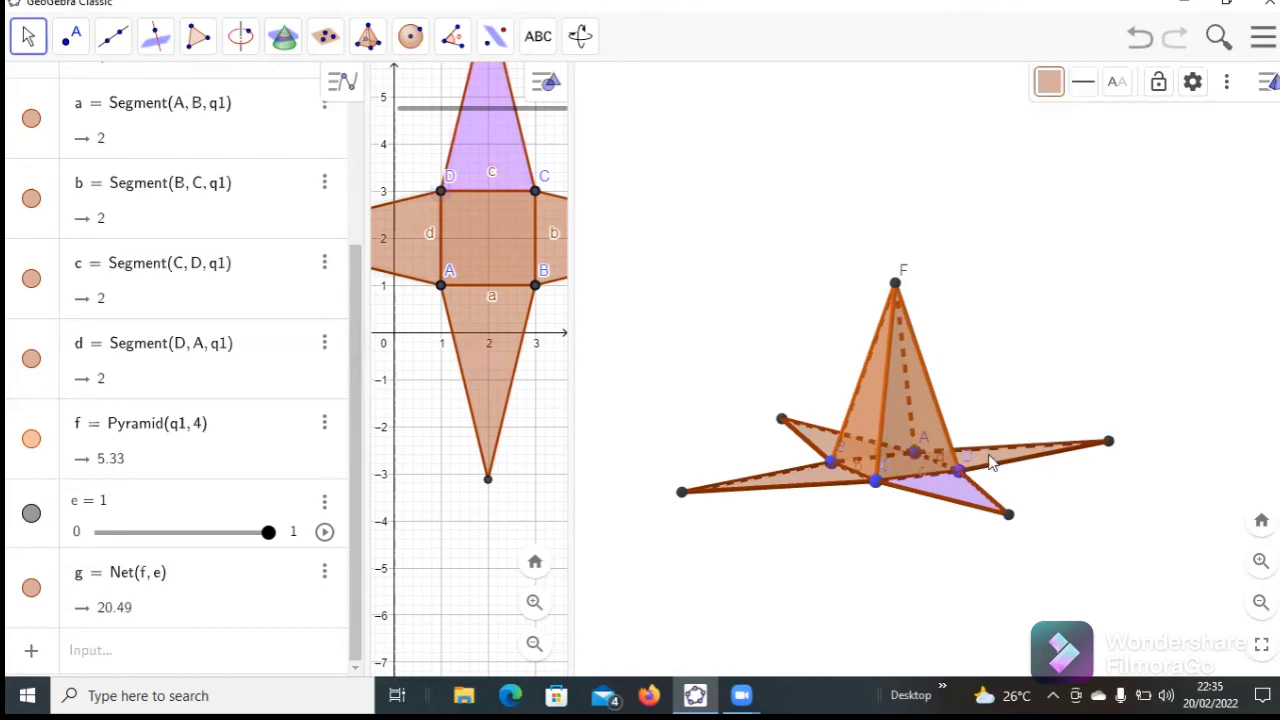
{"action": "left_click", "coordinate": [1050, 82]}
{"action": "left_click", "coordinate": [1123, 128]}
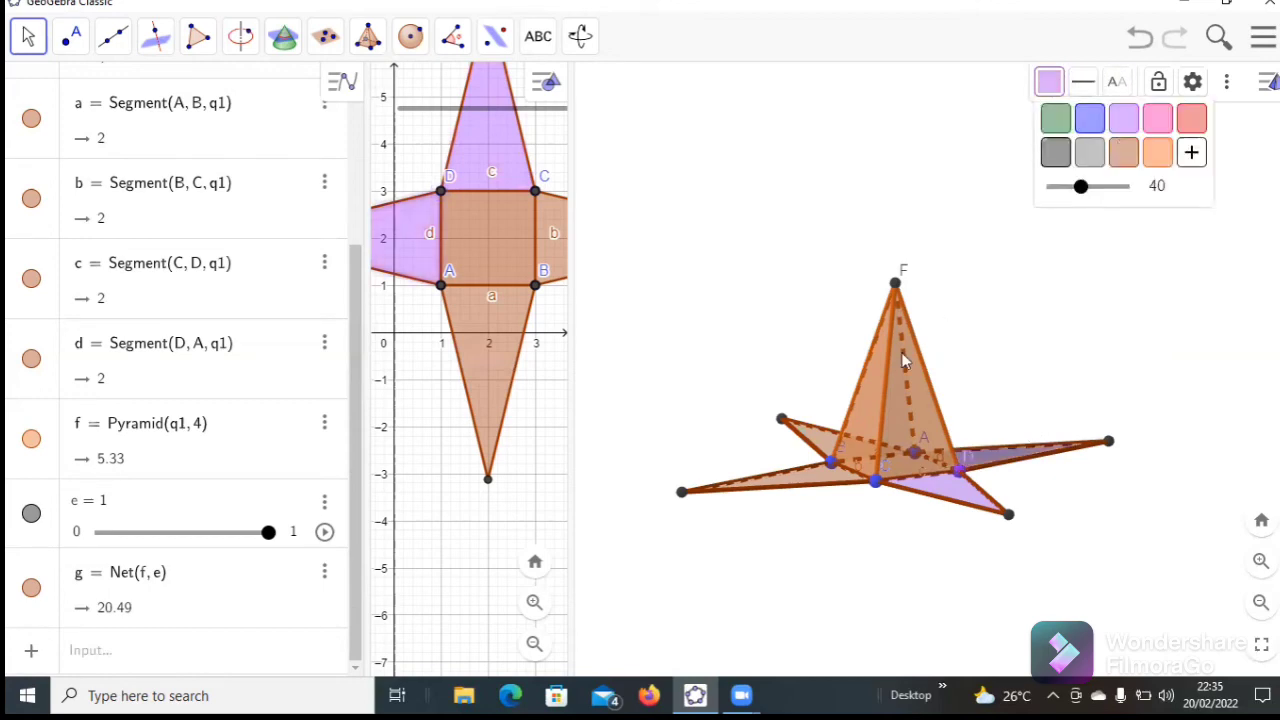
{"action": "left_click", "coordinate": [816, 436]}
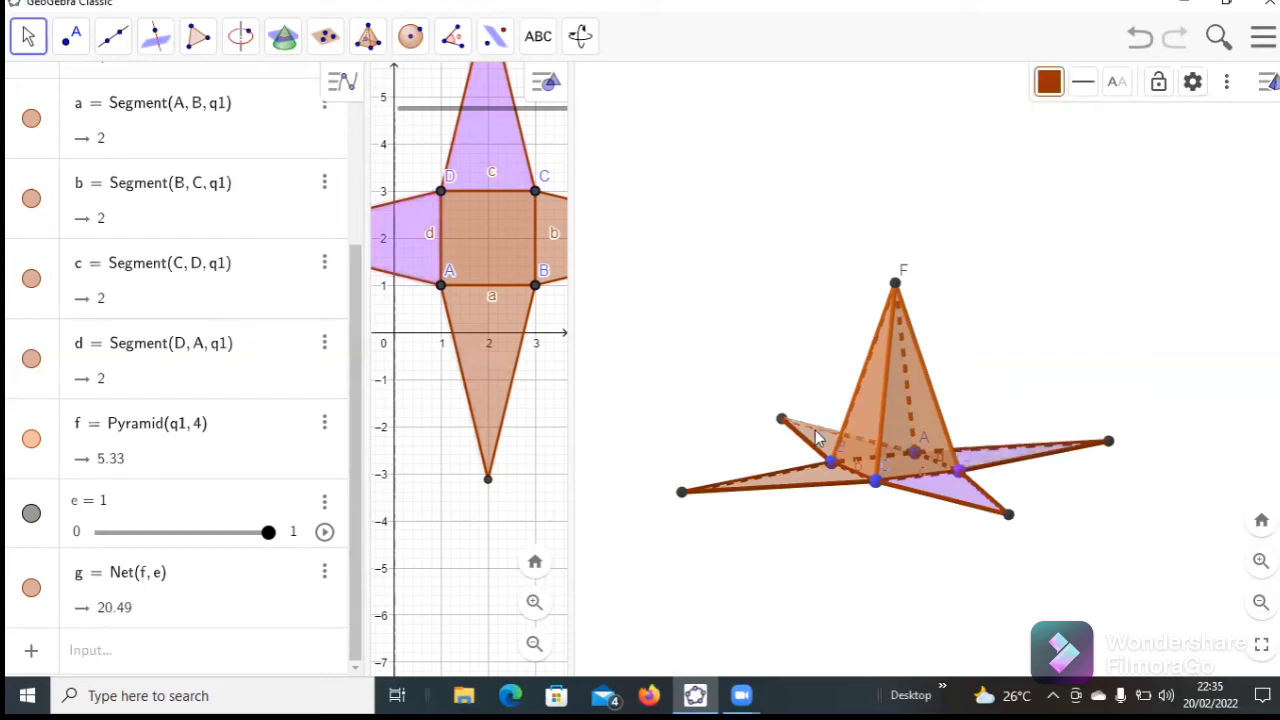
{"action": "left_click", "coordinate": [818, 440]}
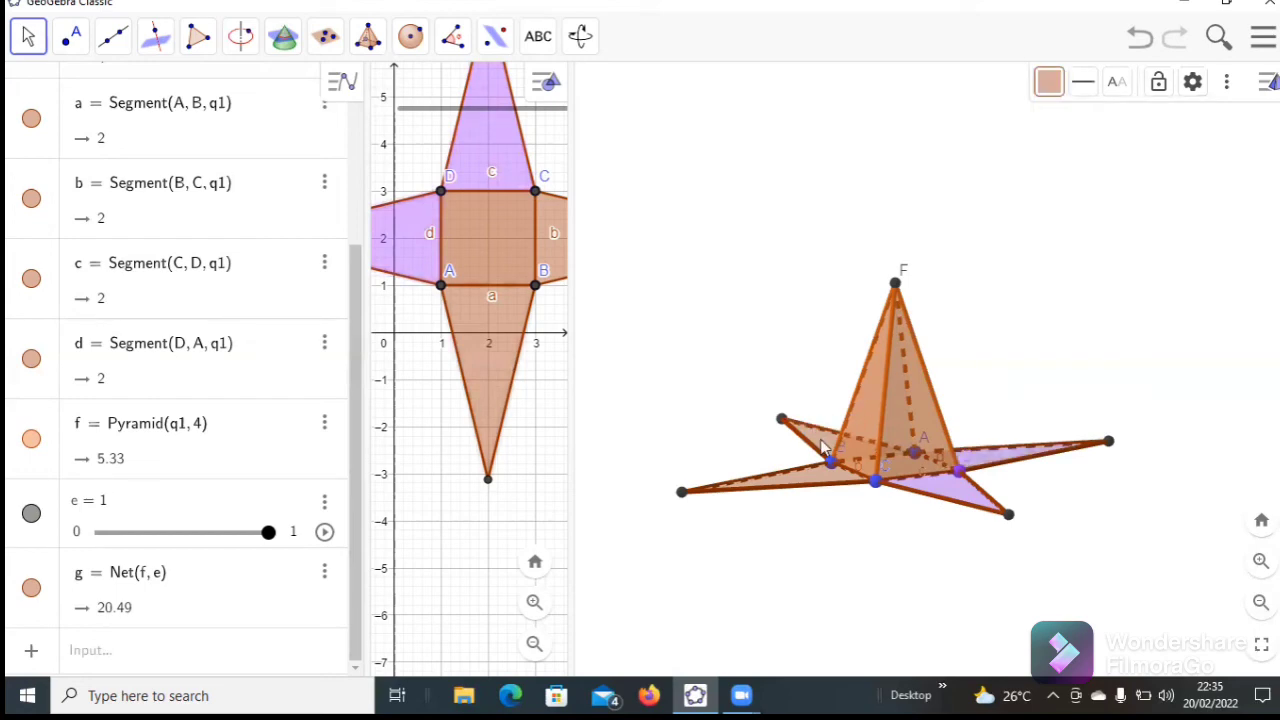
{"action": "left_click", "coordinate": [1049, 83]}
{"action": "left_click", "coordinate": [1123, 125]}
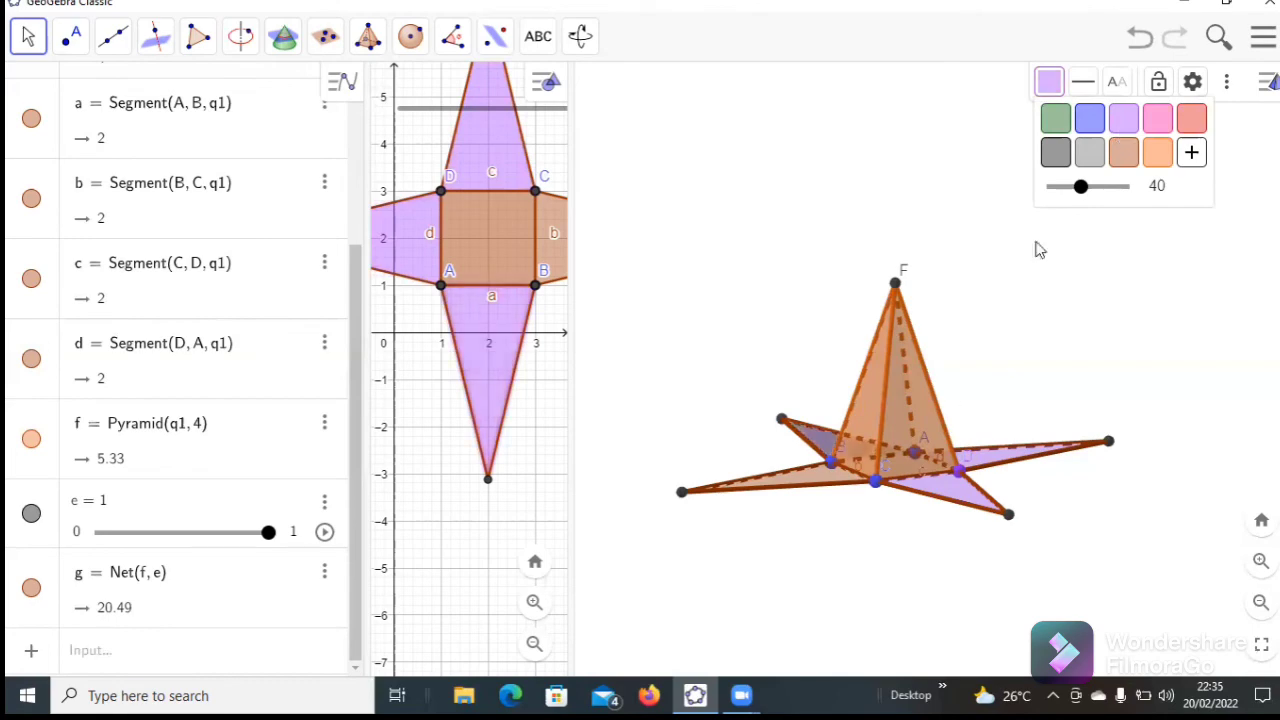
Step: Undo the recent changes and redo them up to the light purple CD face and purple point D
{"action": "left_click", "coordinate": [830, 476]}
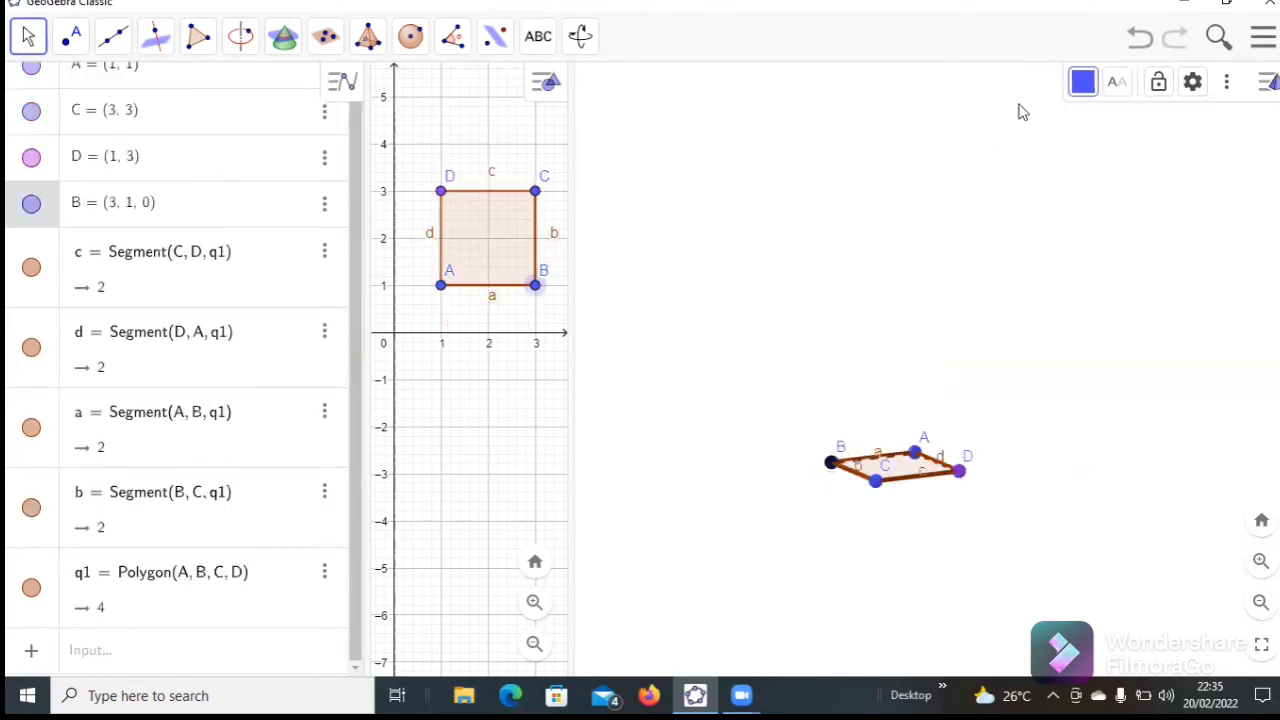
{"action": "left_click", "coordinate": [1138, 38]}
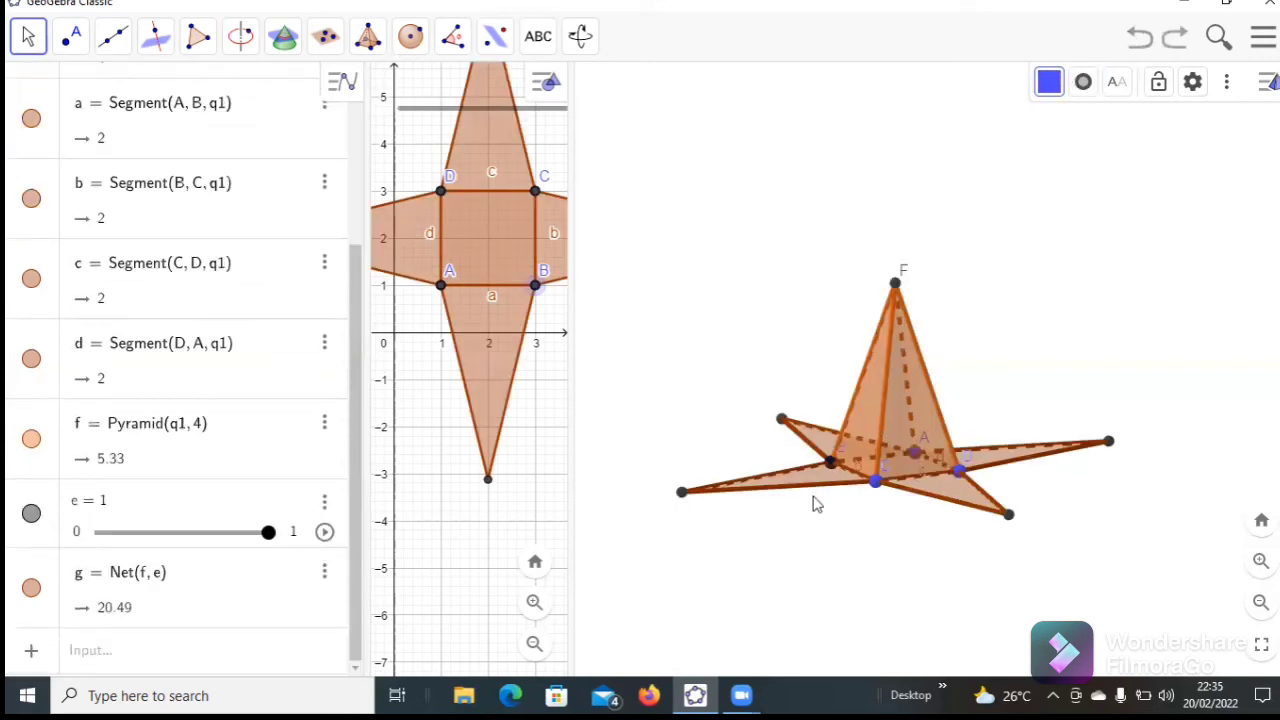
{"action": "left_click", "coordinate": [1176, 38]}
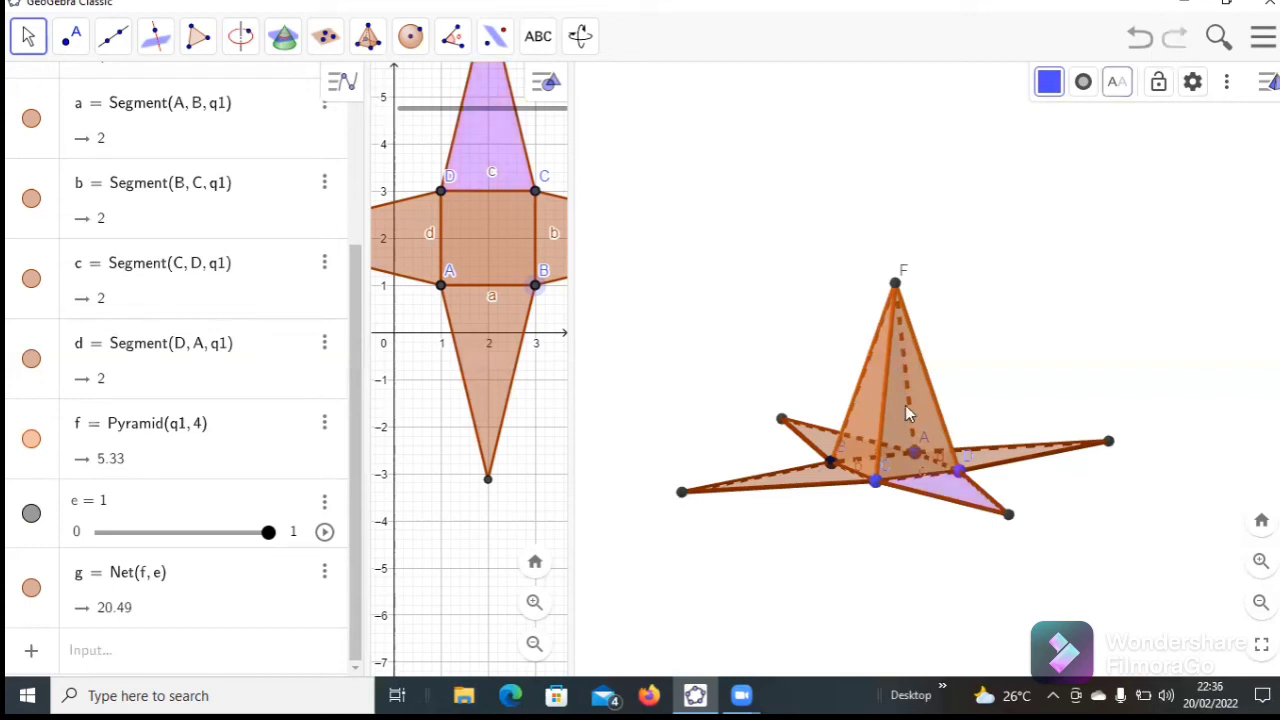
Step: Color base corner point B purple and the net's triangular face attached to edge BC light purple
{"action": "left_click", "coordinate": [1049, 86]}
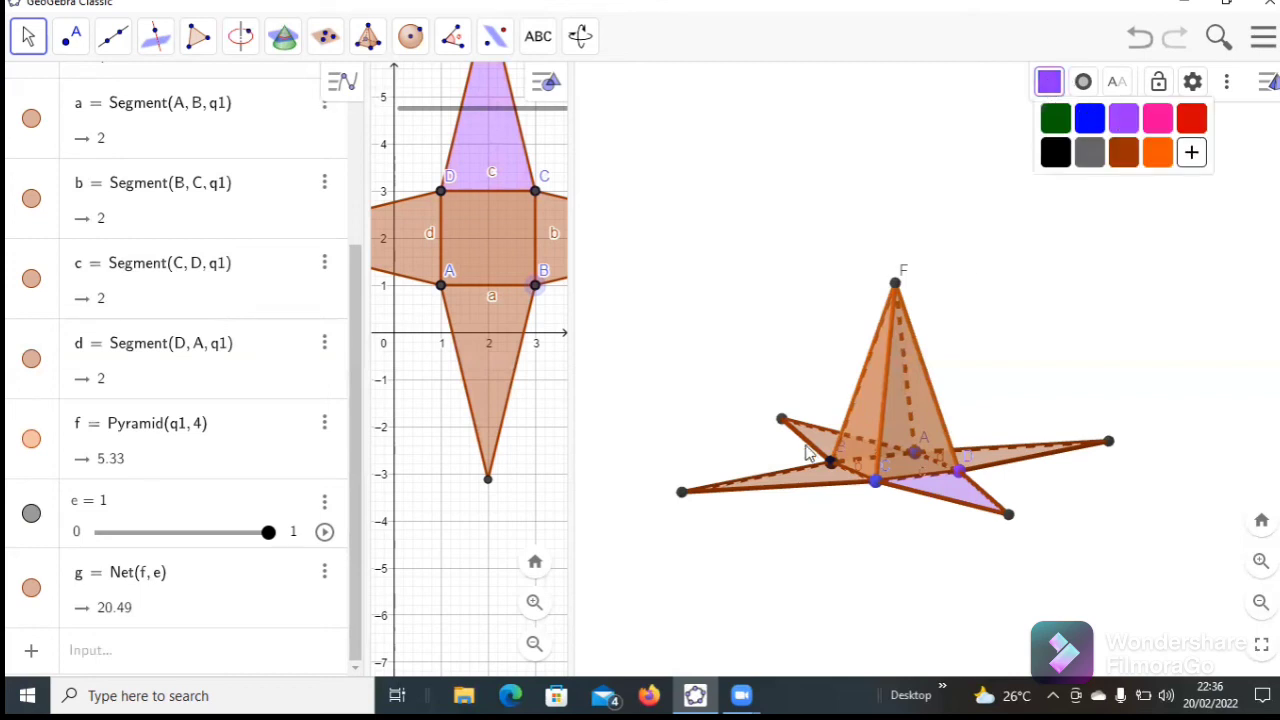
{"action": "left_click", "coordinate": [812, 483]}
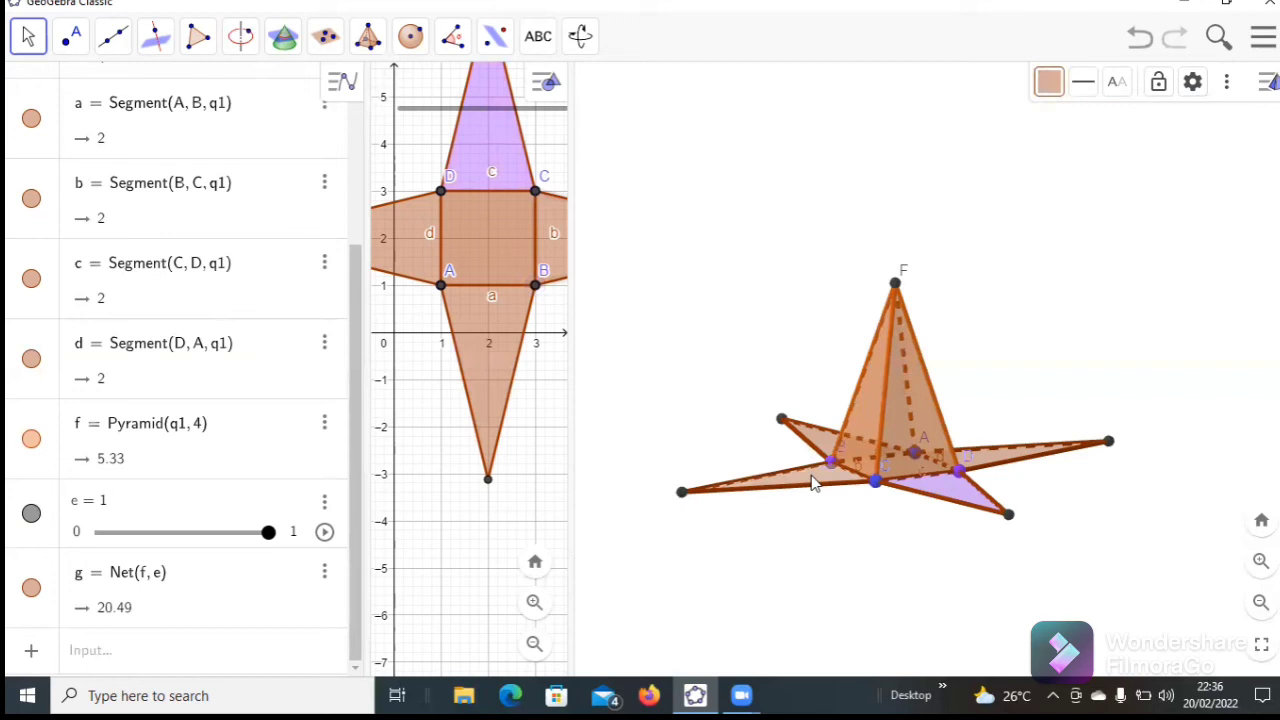
{"action": "left_click", "coordinate": [1049, 86]}
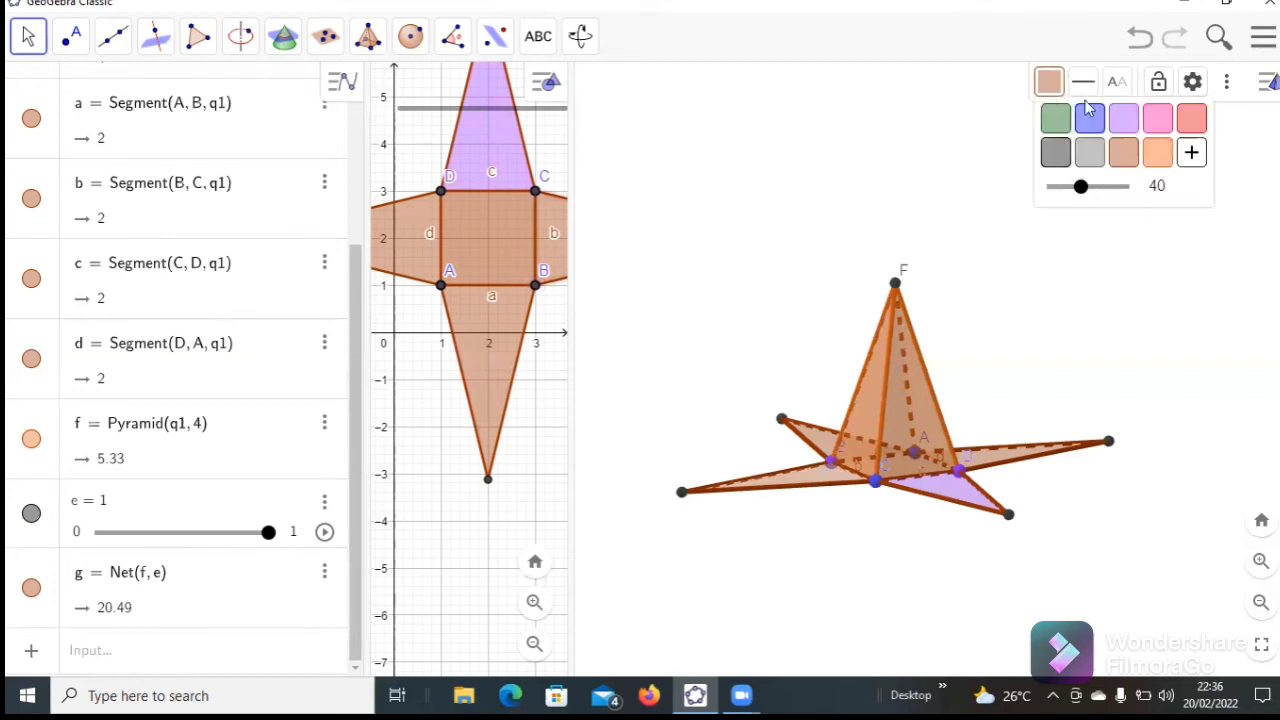
{"action": "left_click", "coordinate": [1127, 120]}
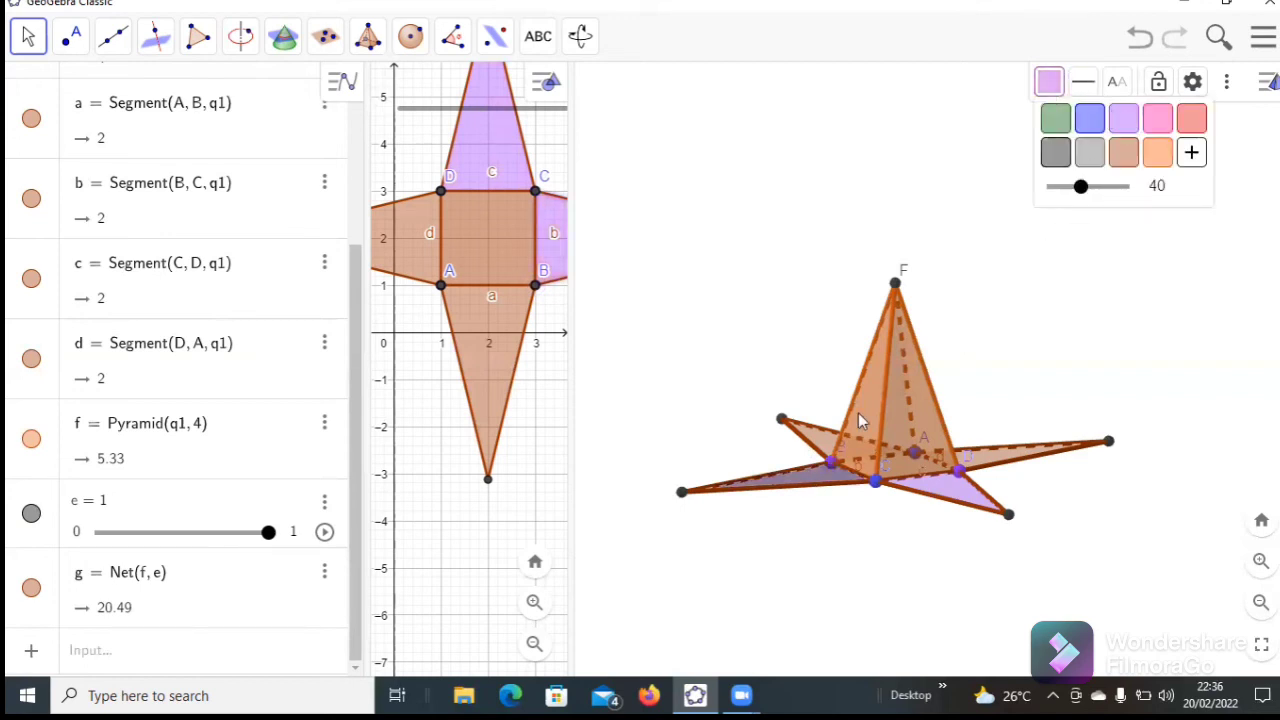
Step: Color the net's triangular face attached to edge AB light purple
{"action": "left_click", "coordinate": [822, 452]}
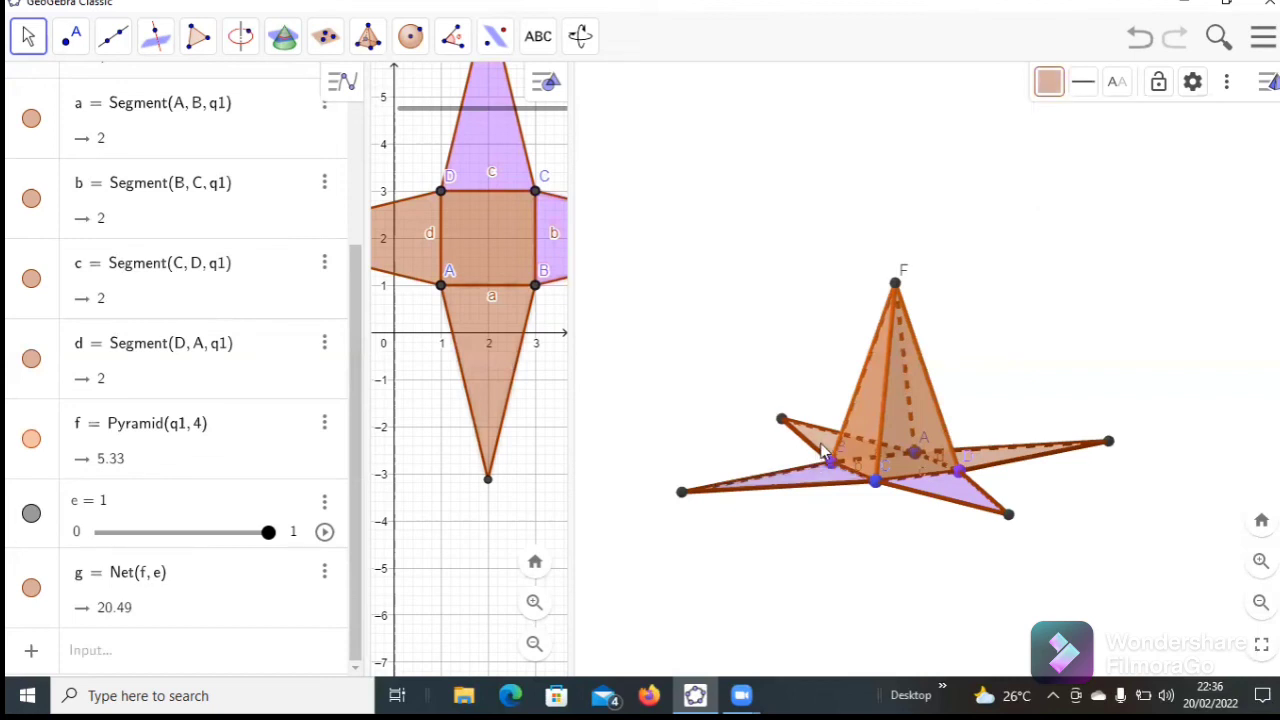
{"action": "left_click", "coordinate": [1056, 92]}
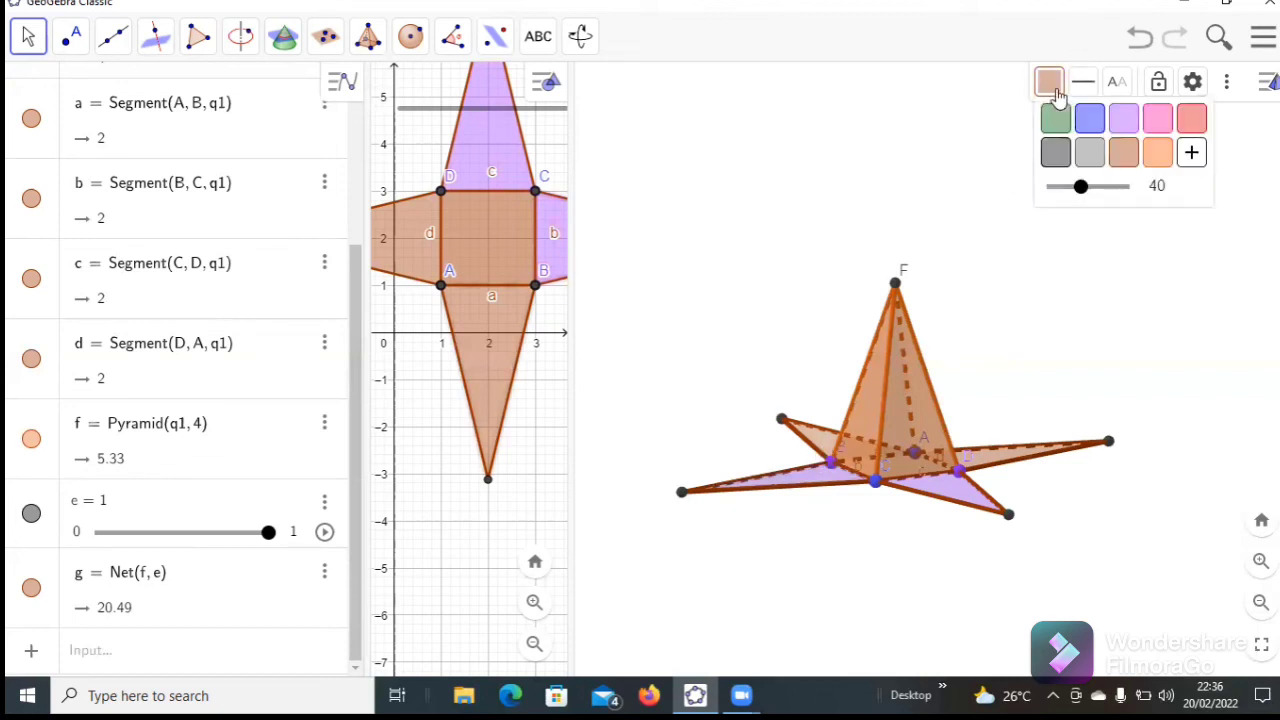
{"action": "left_click", "coordinate": [1122, 121]}
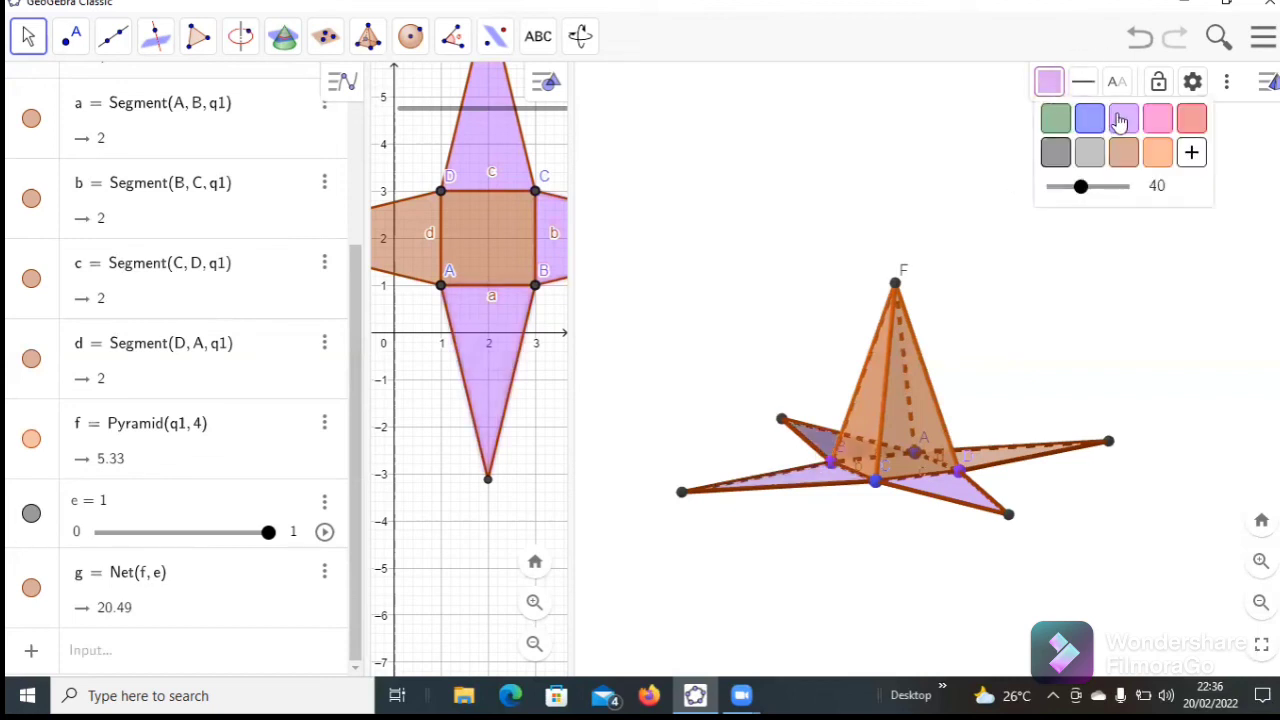
Step: Color the two outer edges of the net's triangle on side DA purple
{"action": "left_click", "coordinate": [983, 460]}
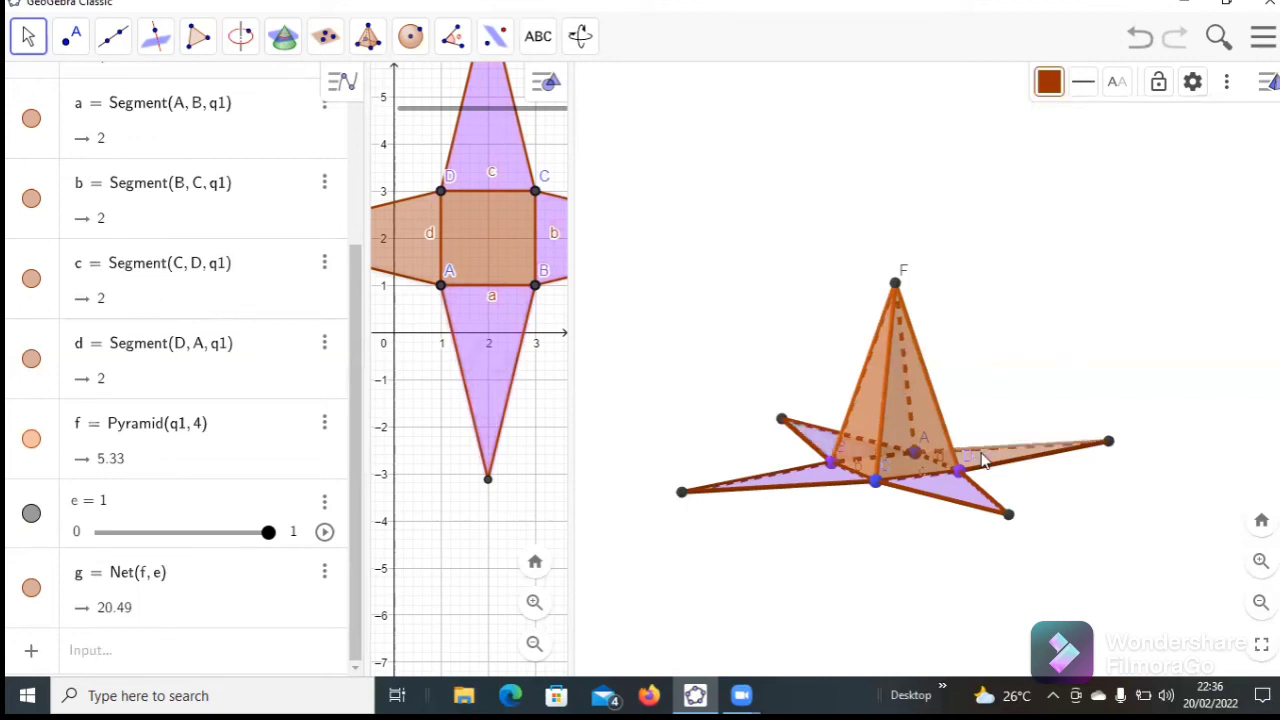
{"action": "left_click", "coordinate": [1050, 82]}
{"action": "left_click", "coordinate": [1122, 120]}
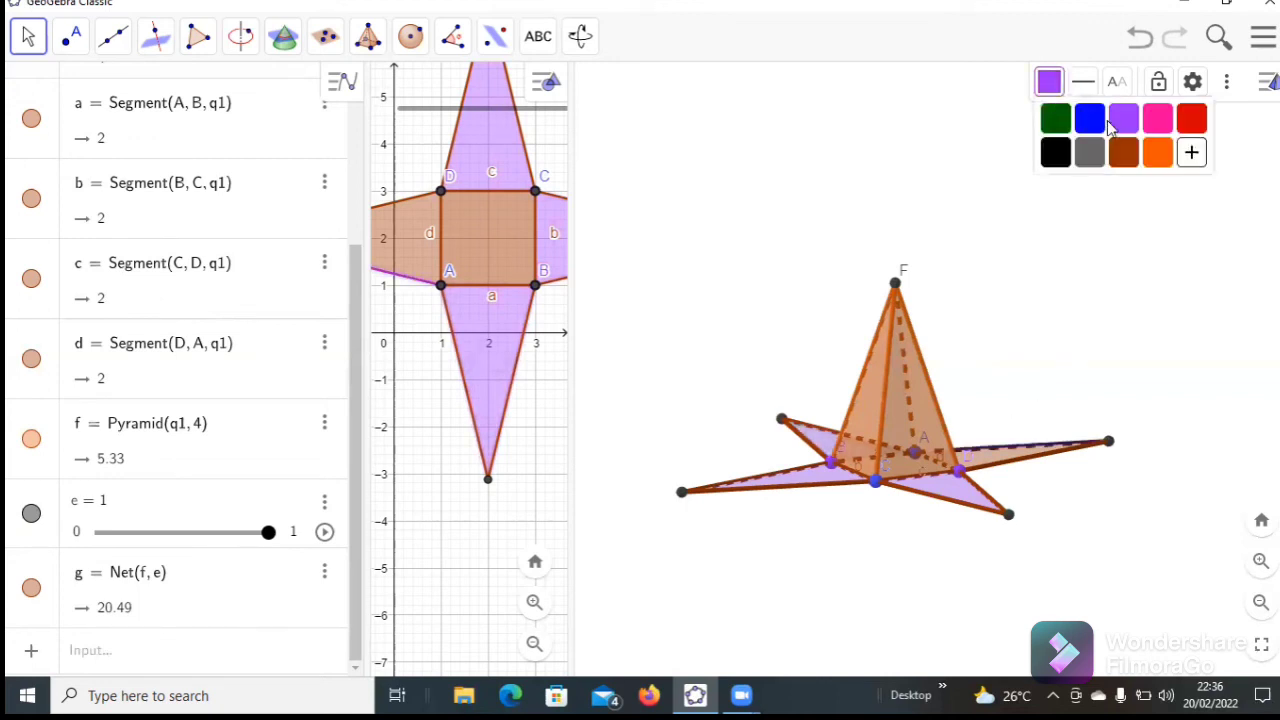
{"action": "left_click", "coordinate": [985, 464]}
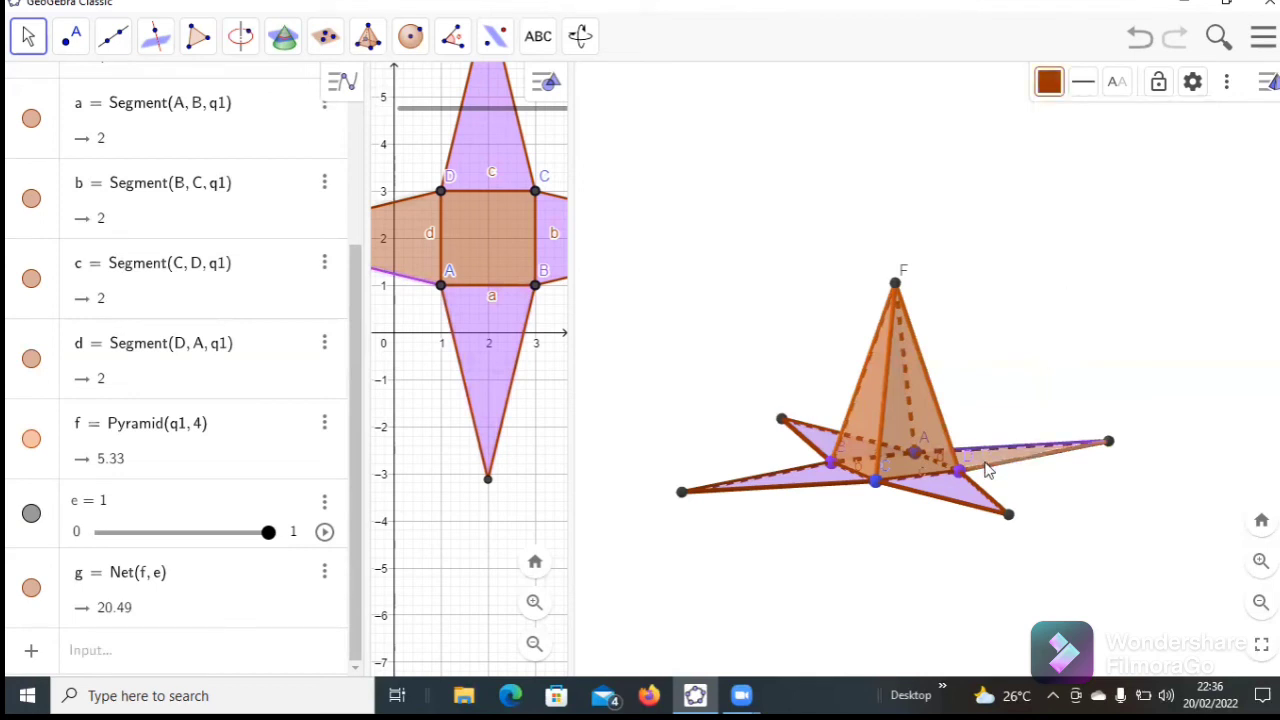
{"action": "left_click", "coordinate": [1050, 82]}
{"action": "left_click", "coordinate": [1122, 120]}
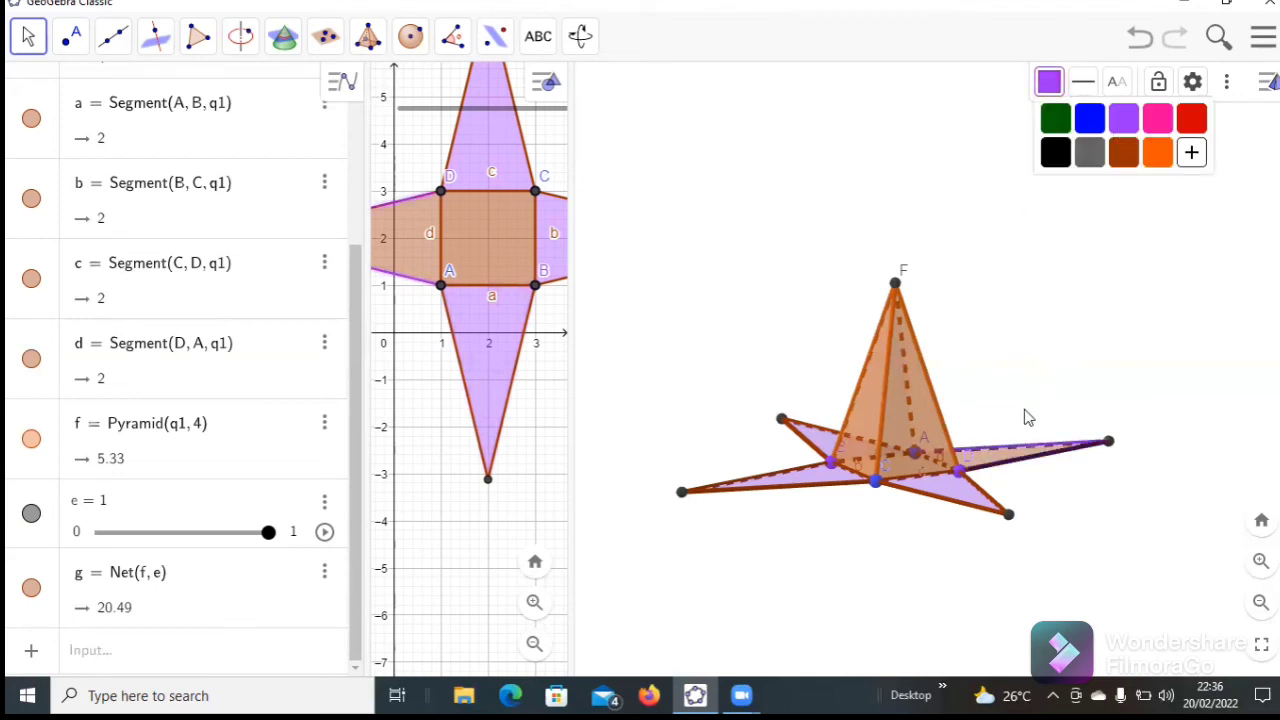
Step: Color the net's triangular face attached to edge DA light purple
{"action": "left_click", "coordinate": [990, 466]}
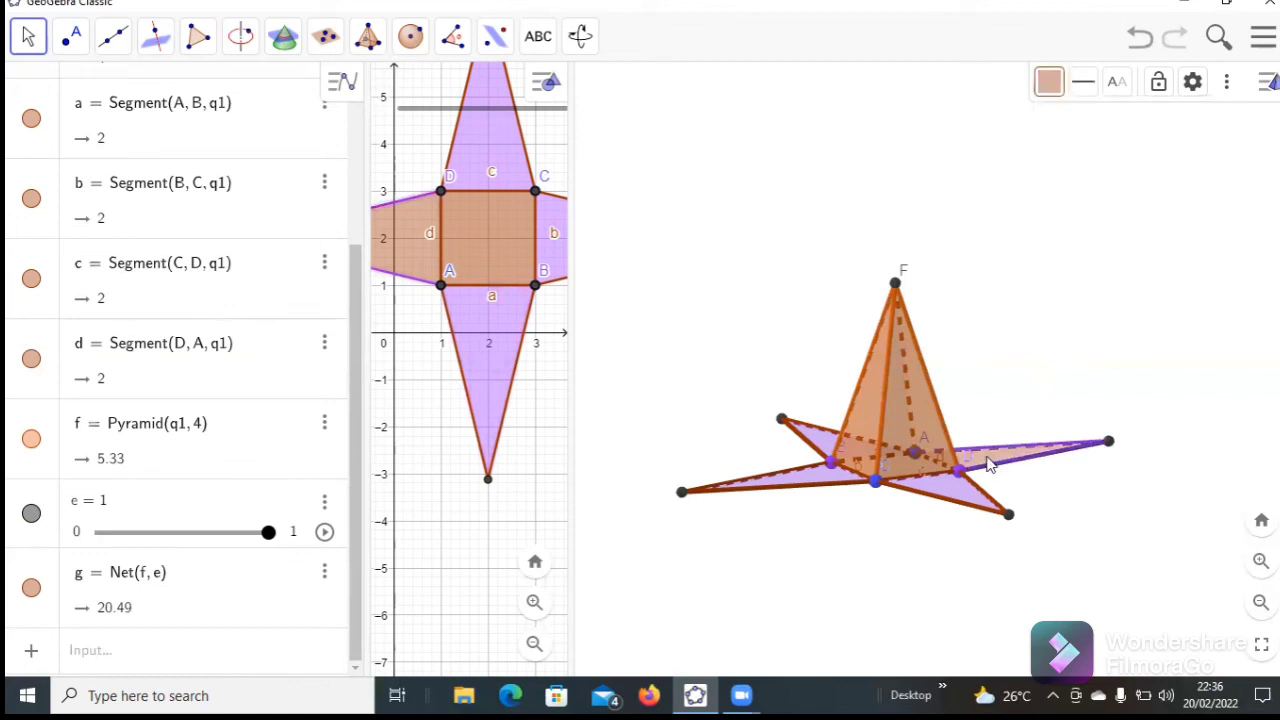
{"action": "left_click", "coordinate": [1050, 84]}
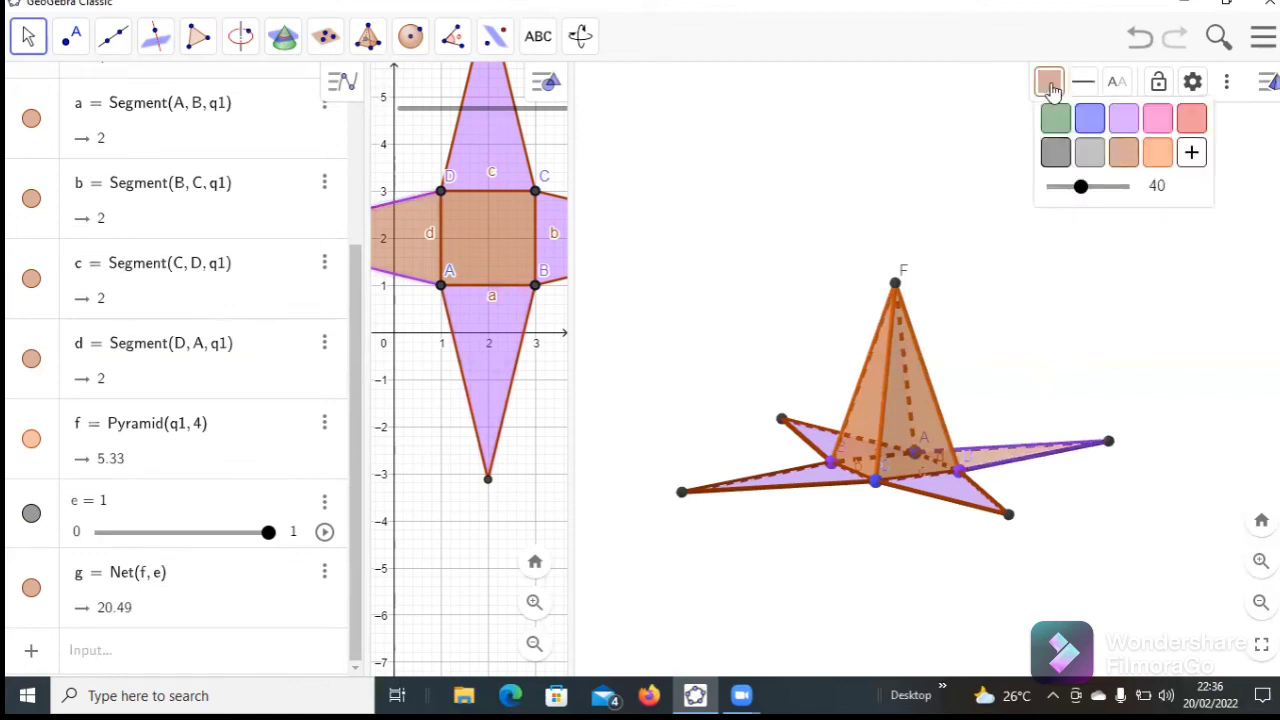
{"action": "left_click", "coordinate": [1122, 124]}
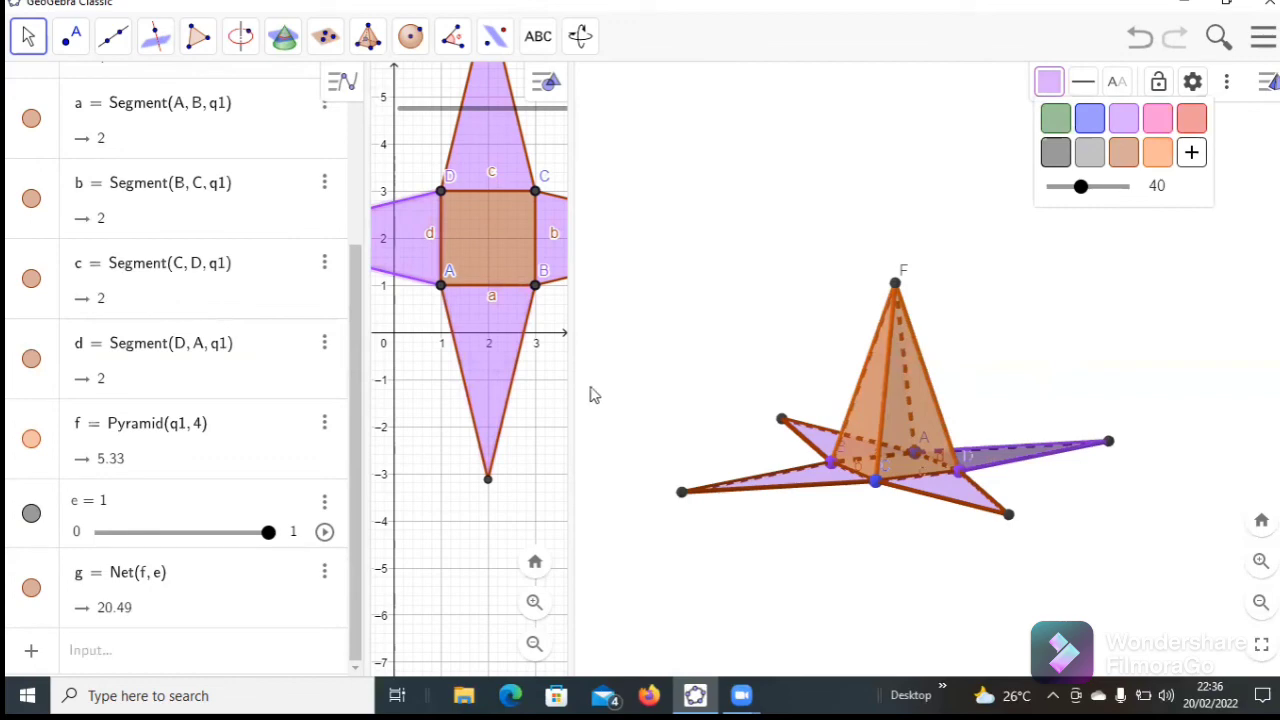
Step: Turn the pyramid to face a base corner, then widen the 2D graphics view and fit the whole net in it
{"action": "mouse_move", "coordinate": [929, 317]}
{"action": "left_mouse_down"}
{"action": "mouse_move", "coordinate": [892, 226]}
{"action": "mouse_move", "coordinate": [880, 330]}
{"action": "mouse_move", "coordinate": [913, 362]}
{"action": "mouse_move", "coordinate": [951, 314]}
{"action": "mouse_move", "coordinate": [930, 228]}
{"action": "mouse_move", "coordinate": [894, 220]}
{"action": "mouse_move", "coordinate": [871, 254]}
{"action": "mouse_move", "coordinate": [957, 312]}
{"action": "mouse_move", "coordinate": [951, 354]}
{"action": "mouse_move", "coordinate": [940, 295]}
{"action": "left_mouse_up"}
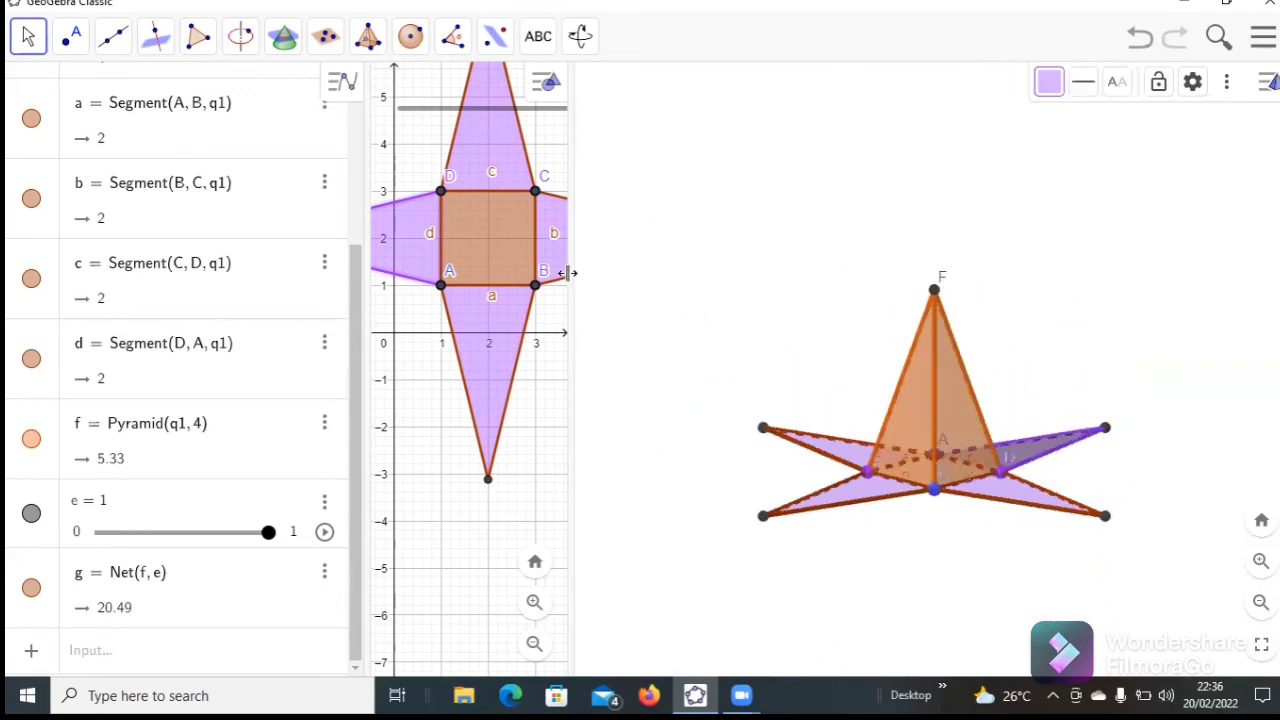
{"action": "left_click_drag", "start_coordinate": [572, 279], "coordinate": [737, 290]}
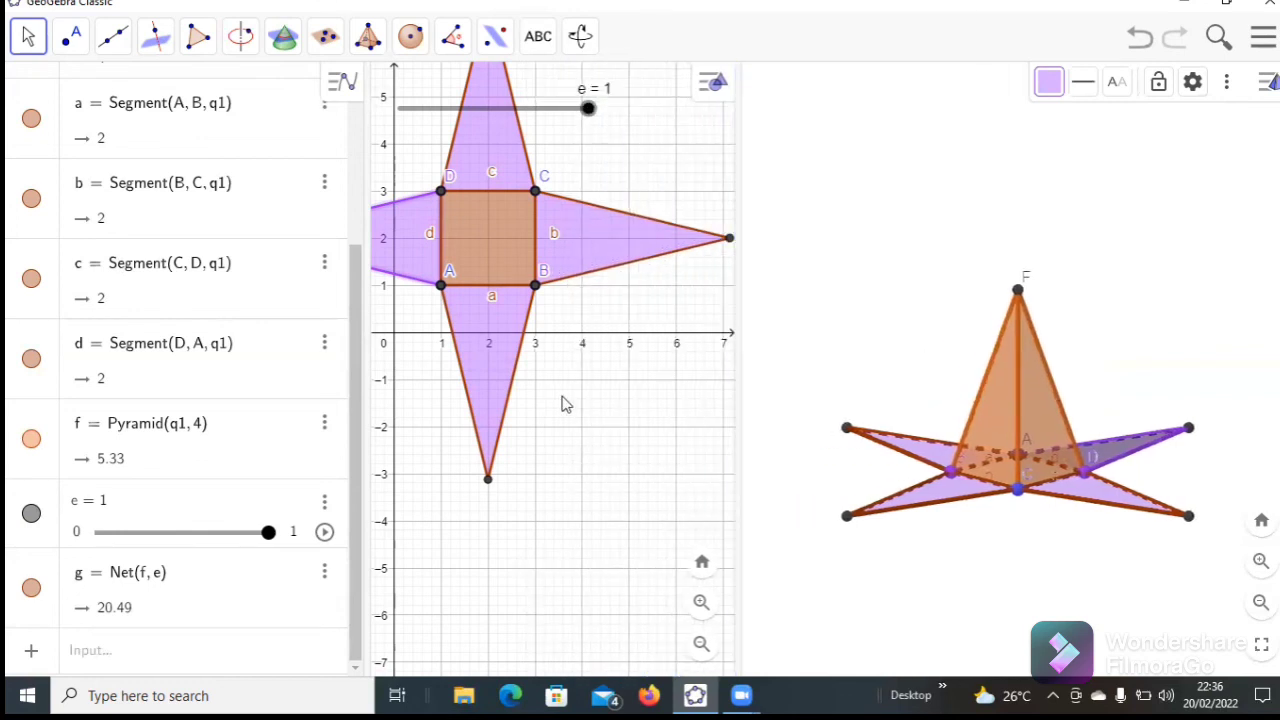
{"action": "left_click", "coordinate": [606, 420]}
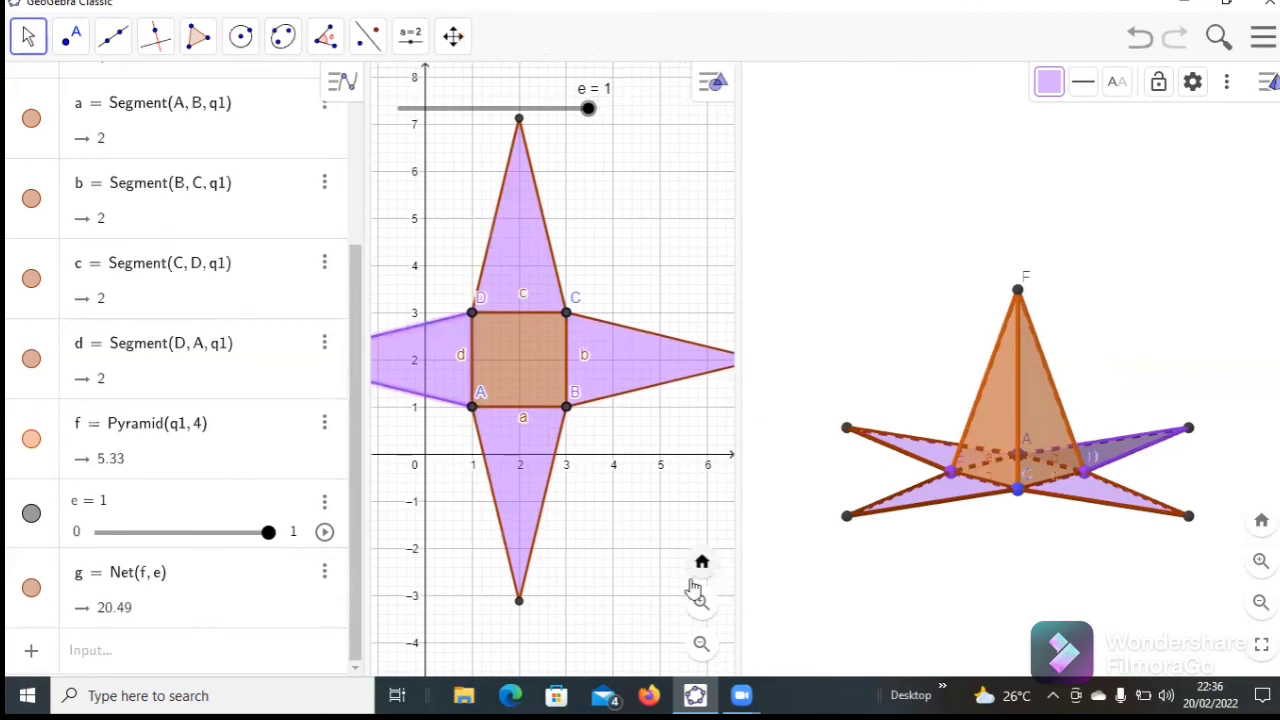
{"action": "left_click", "coordinate": [702, 645]}
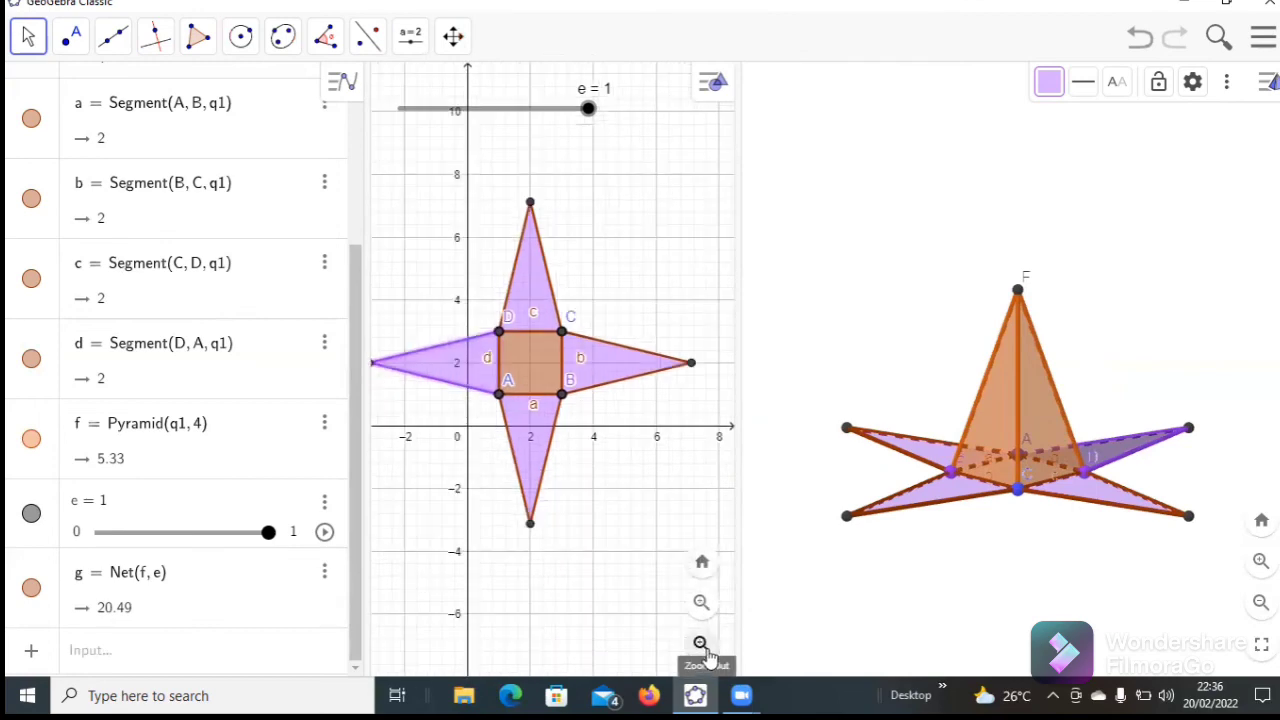